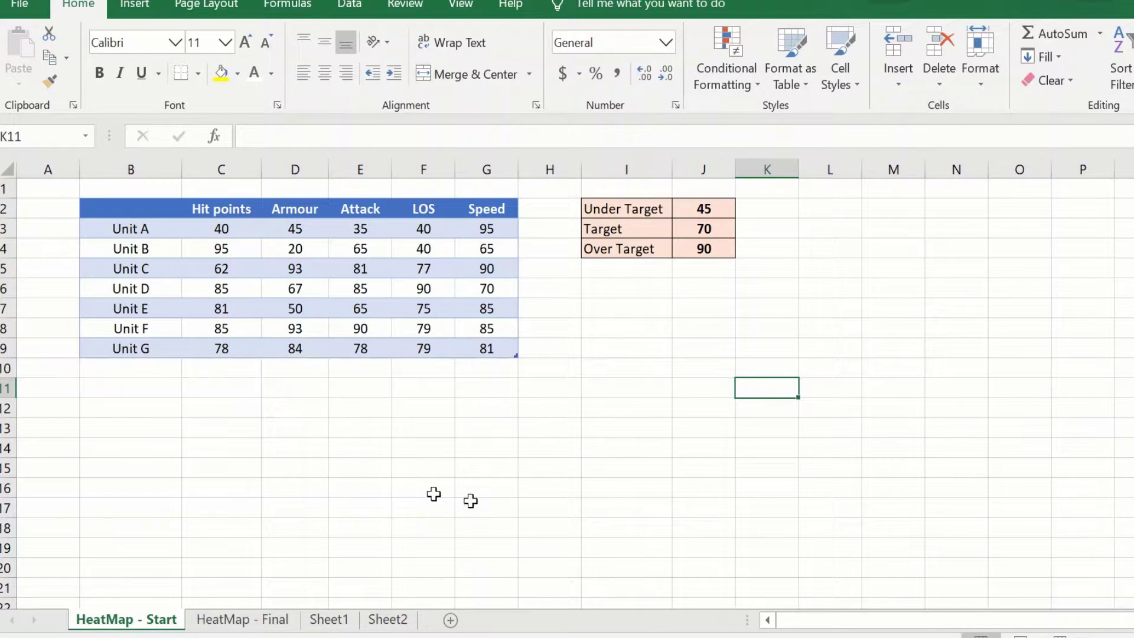
# - Compare the finished HeatMap - Final sheet with the HeatMap - Start sheet
pyautogui.click(244, 624)
pyautogui.click(301, 530)
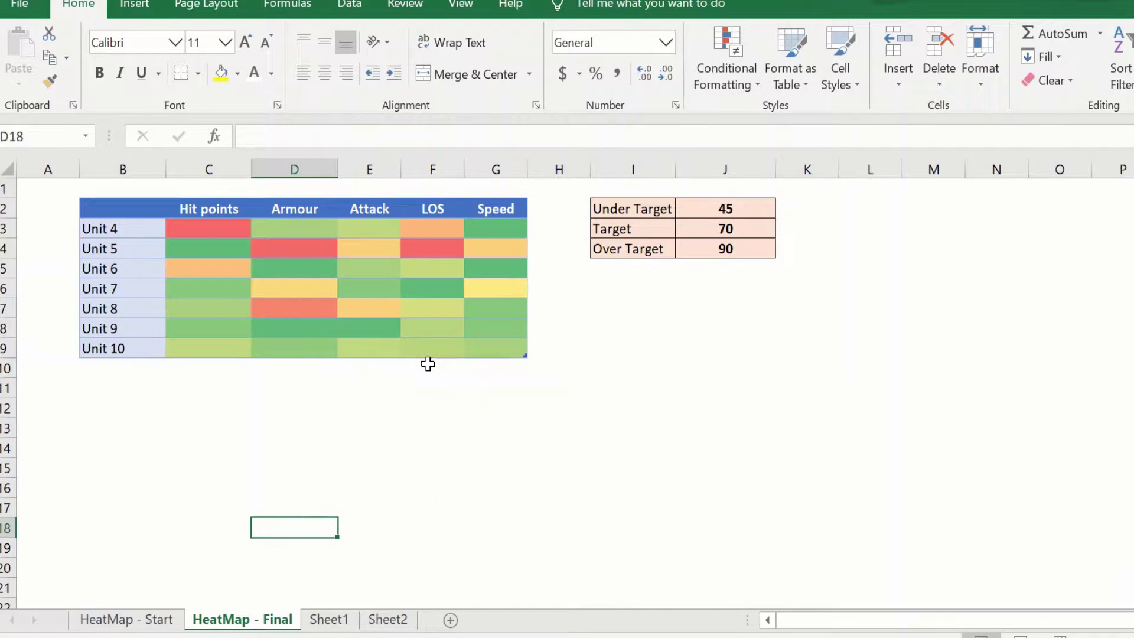
pyautogui.click(152, 621)
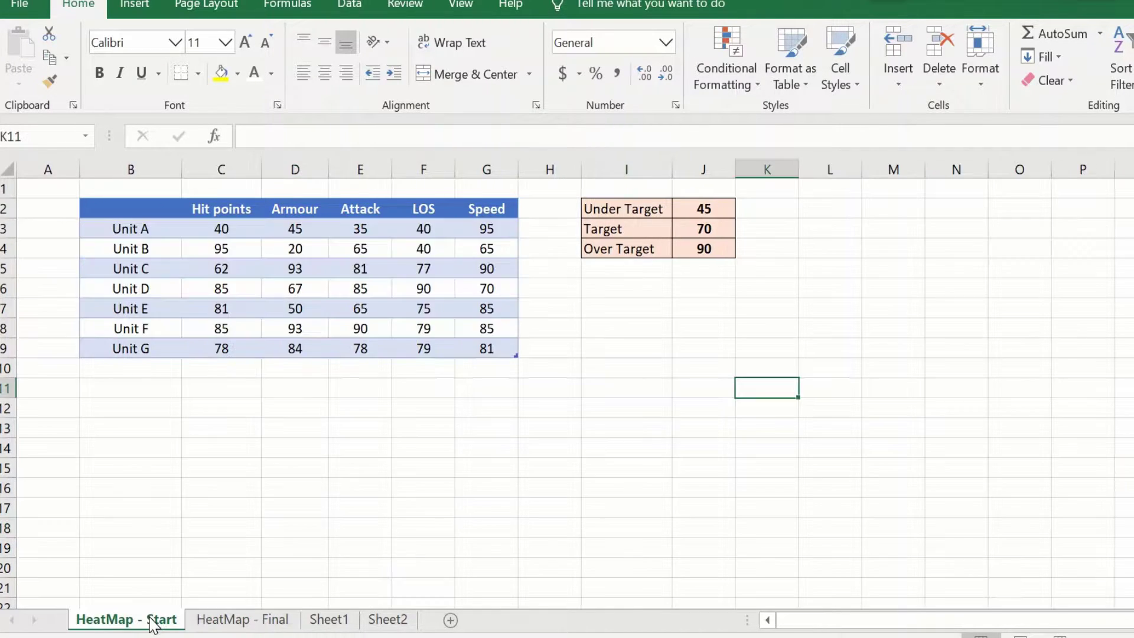
pyautogui.click(239, 621)
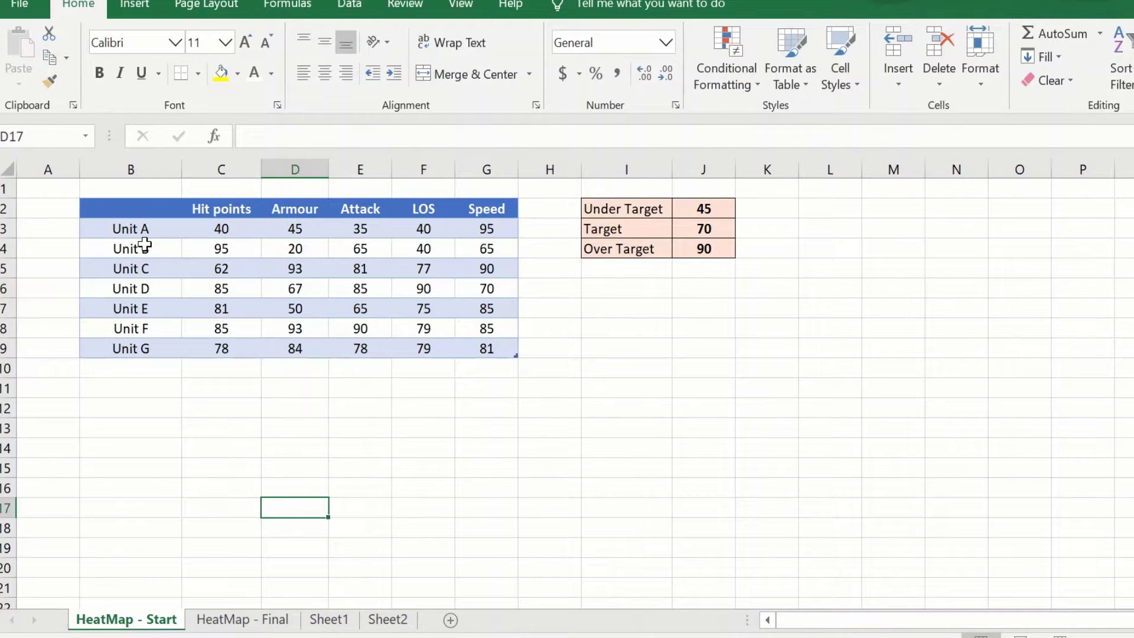
# - Select only the stats values C3:G9, excluding unit names B3:B9 and headers C2:G2
pyautogui.moveTo(131, 228); pyautogui.dragTo(136, 352)
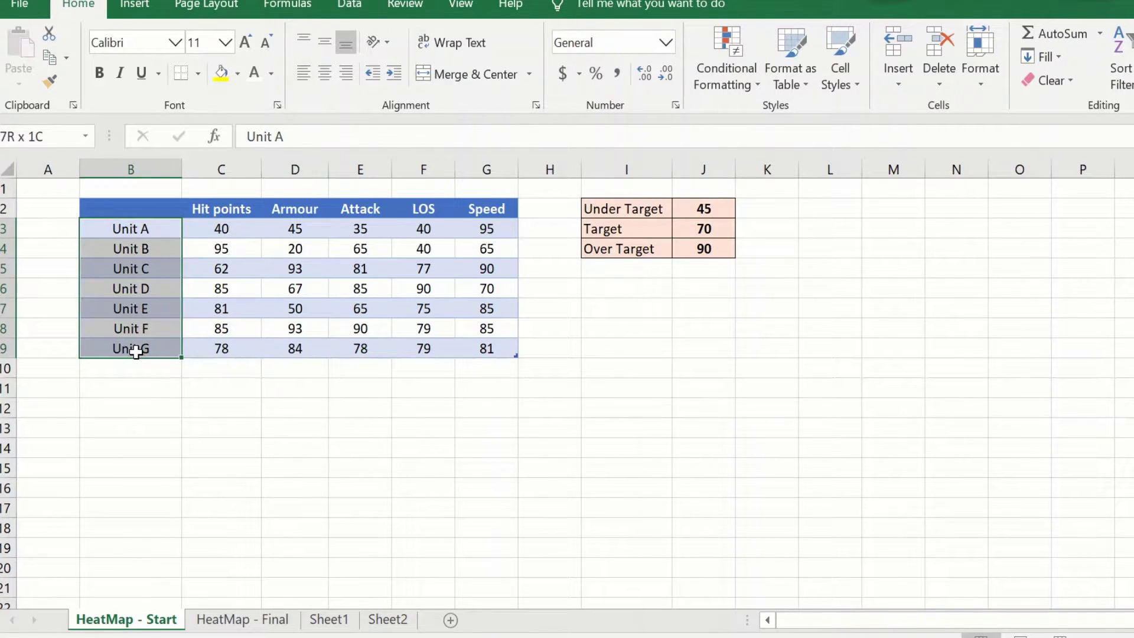
pyautogui.click(115, 447)
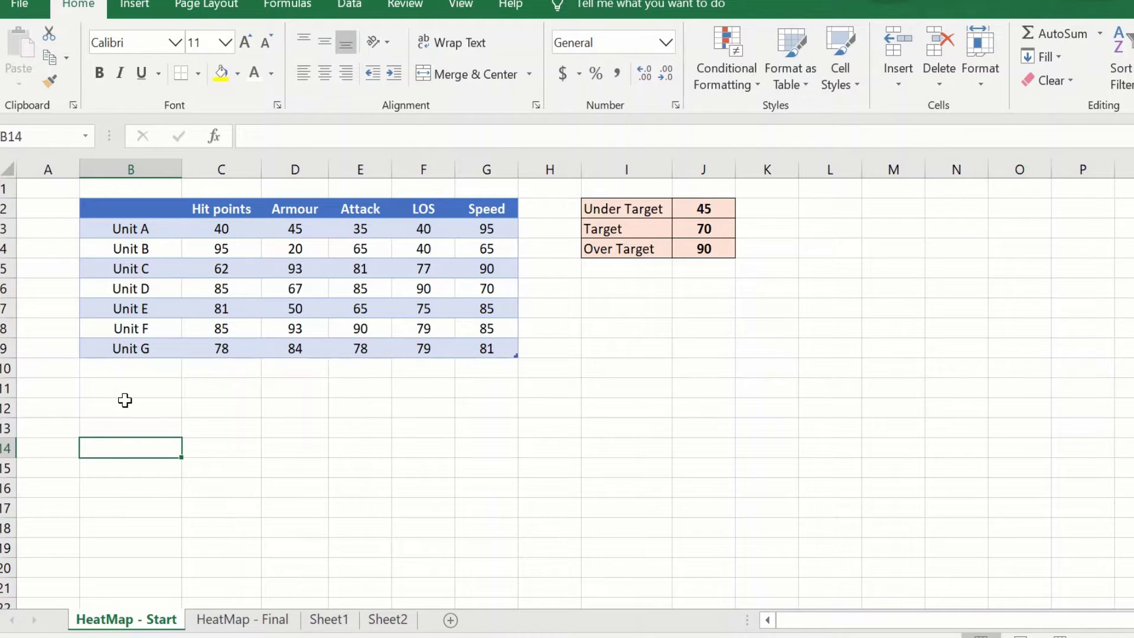
pyautogui.click(234, 210)
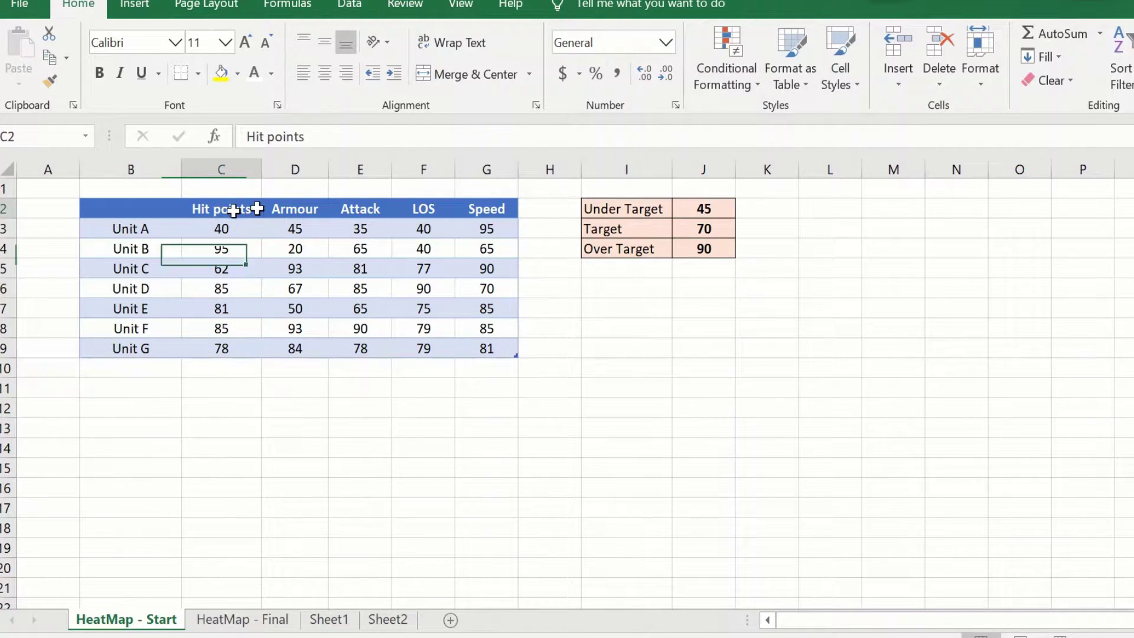
pyautogui.moveTo(233, 210); pyautogui.dragTo(496, 206)
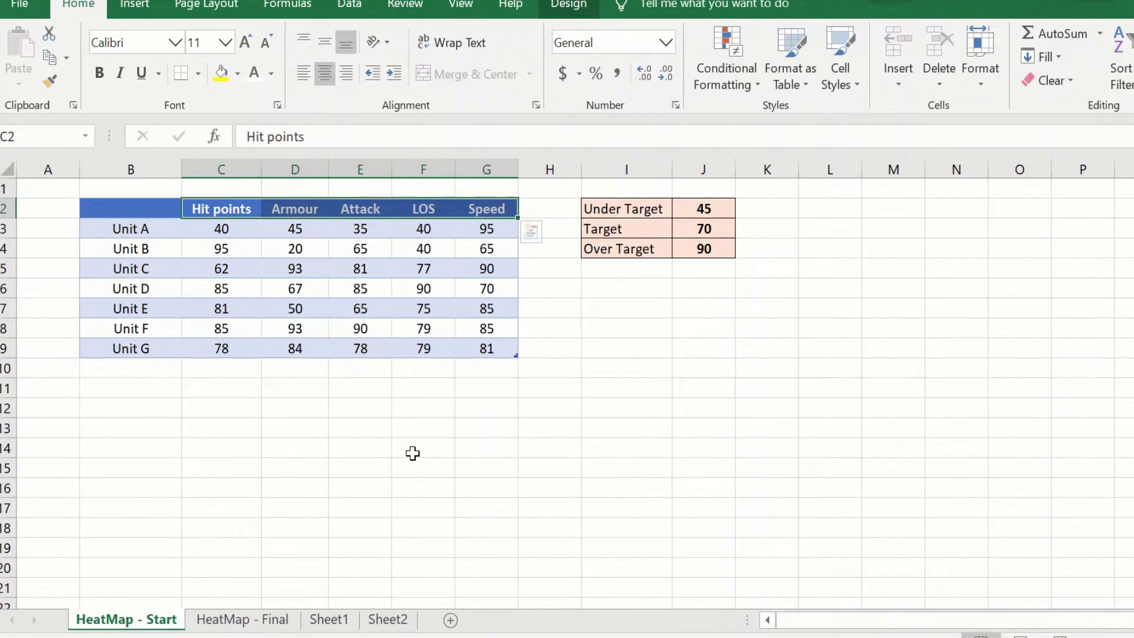
pyautogui.click(440, 493)
pyautogui.moveTo(225, 232); pyautogui.dragTo(223, 248)
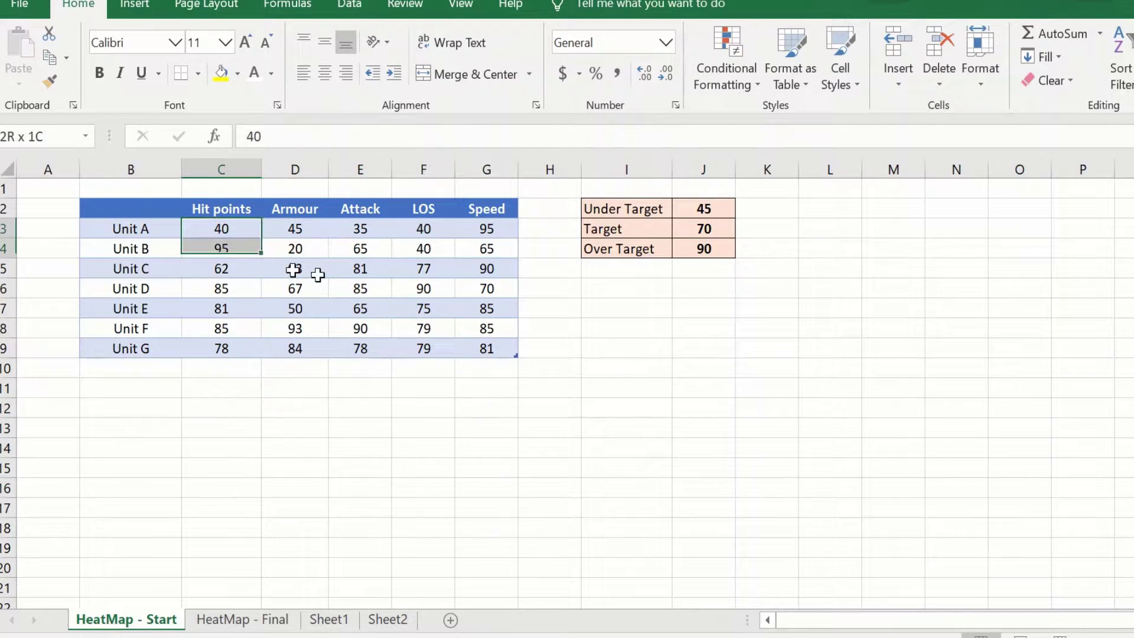
pyautogui.moveTo(318, 274); pyautogui.dragTo(490, 349)
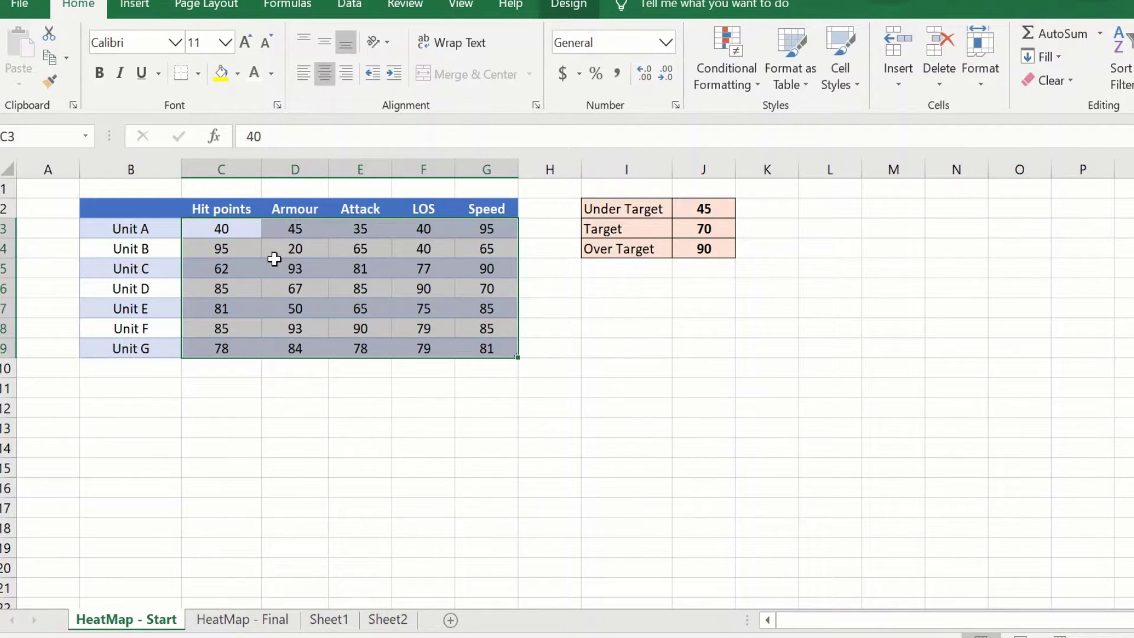
# - Apply the Green-Yellow-Red color scale to the unit scores in C3:G9
pyautogui.click(222, 228)
pyautogui.moveTo(213, 225); pyautogui.dragTo(485, 342)
pyautogui.click(726, 80)
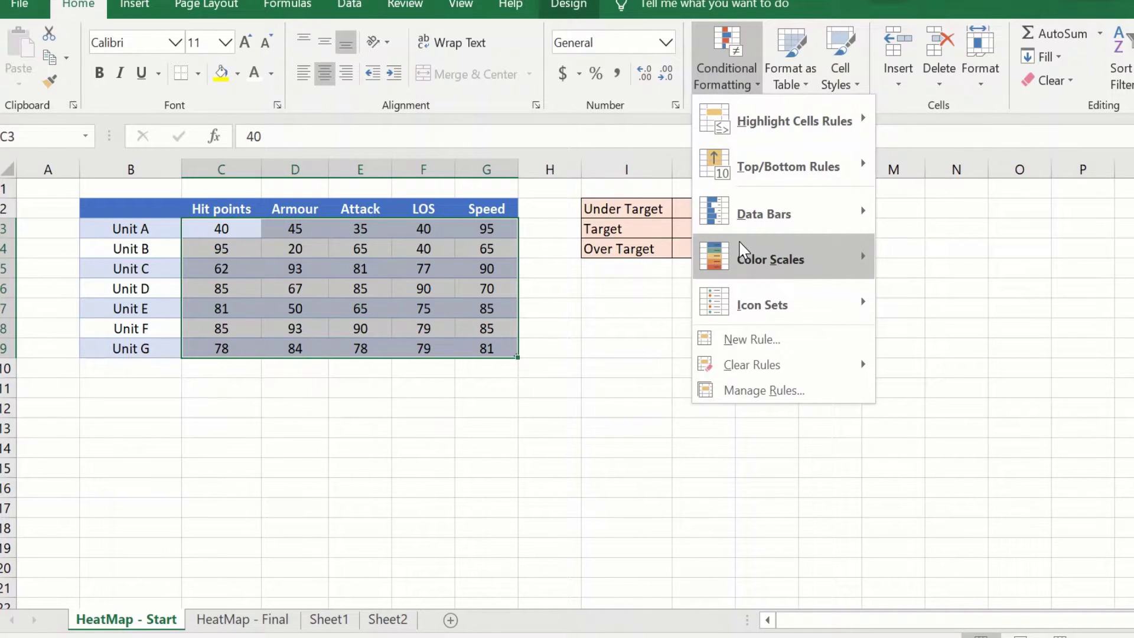
pyautogui.moveTo(743, 248)
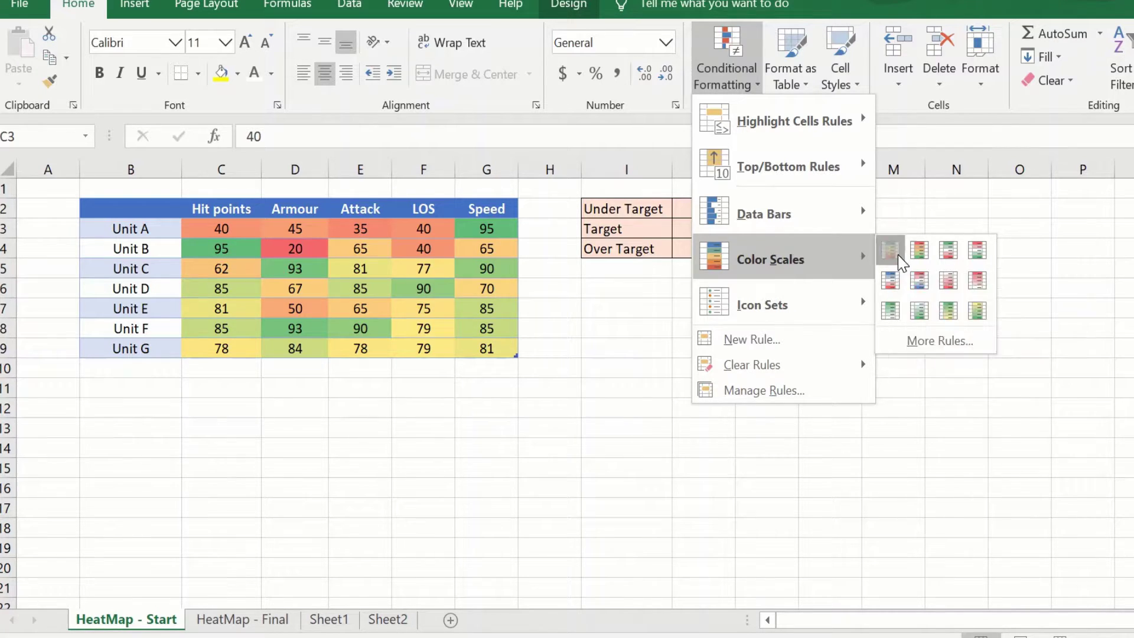
pyautogui.click(898, 254)
pyautogui.click(705, 526)
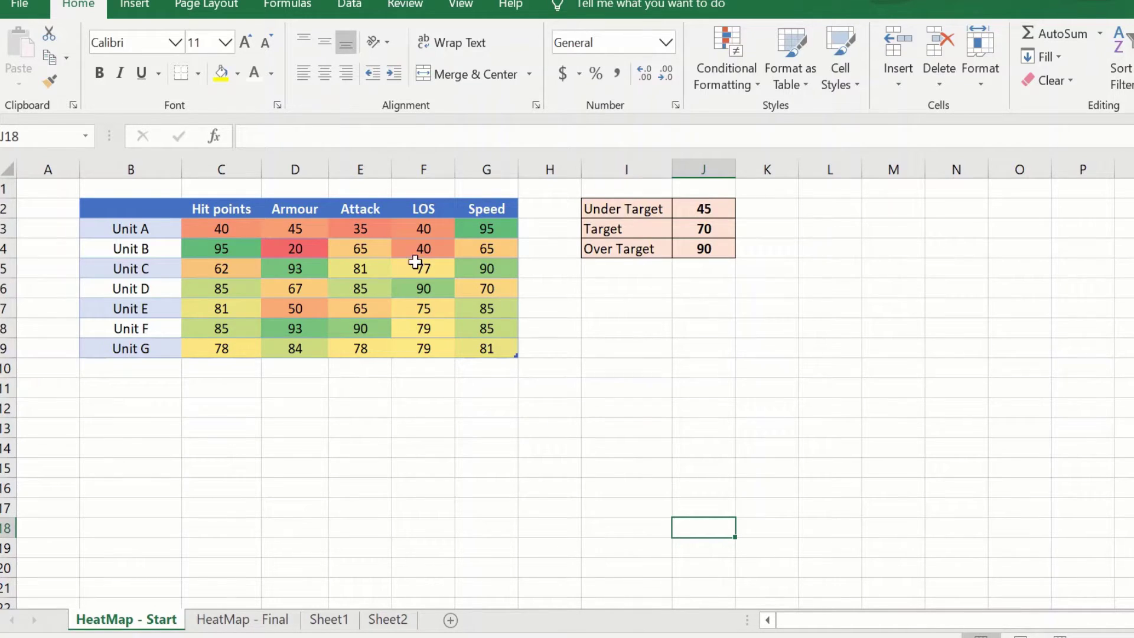
# - Open the Graded Color Scale rule on C3:G9 in the Edit Formatting Rule dialog
pyautogui.click(223, 228)
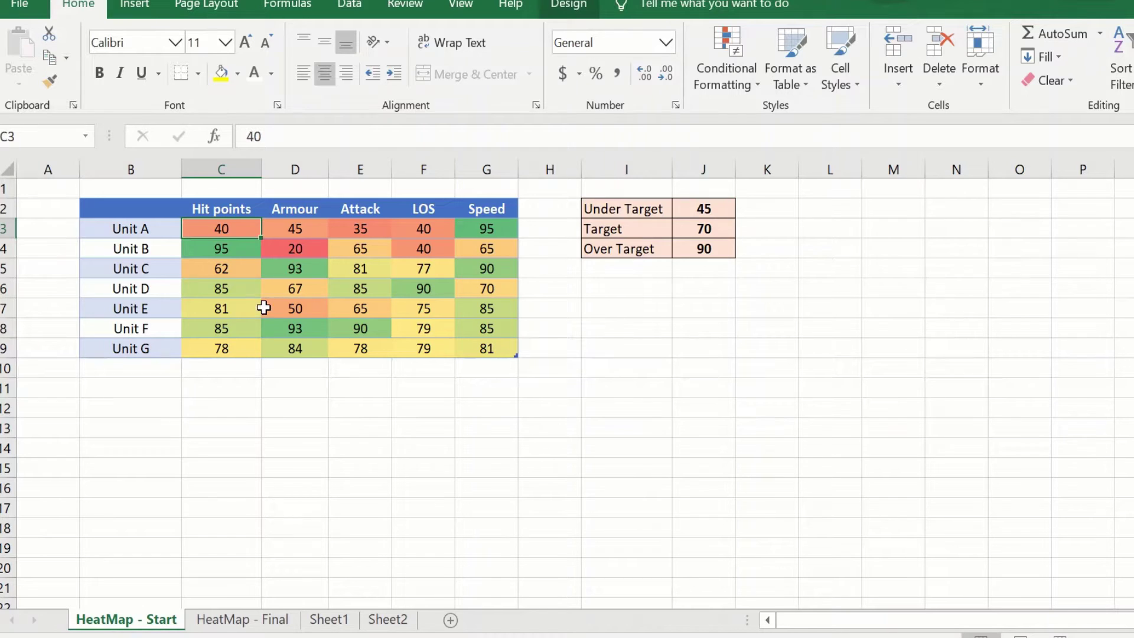
pyautogui.moveTo(210, 231); pyautogui.dragTo(496, 348)
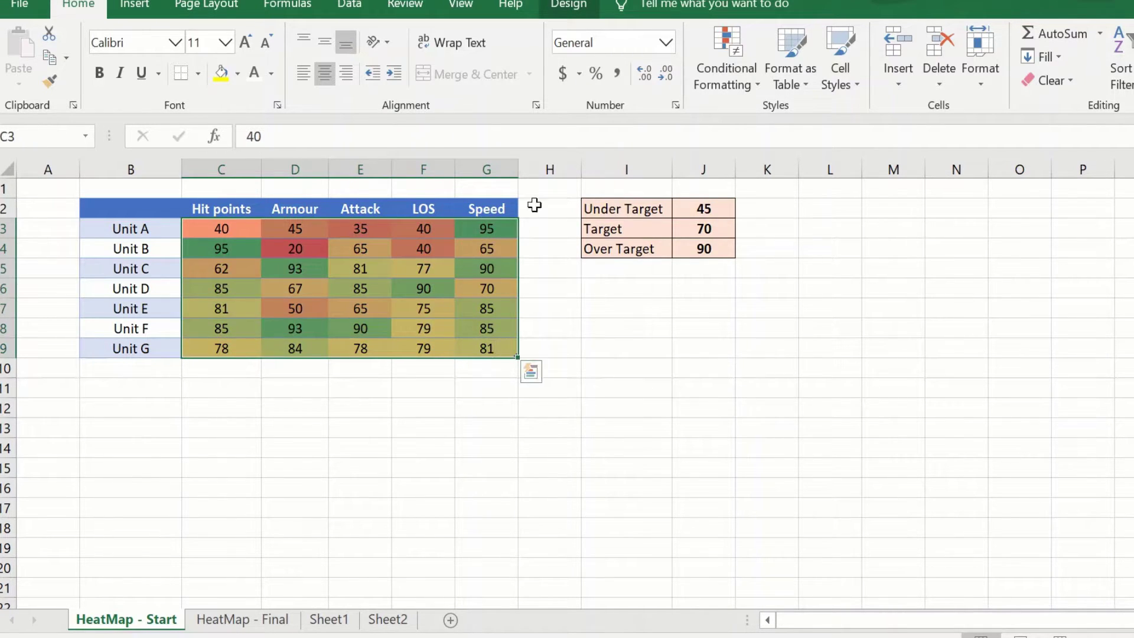
pyautogui.click(736, 80)
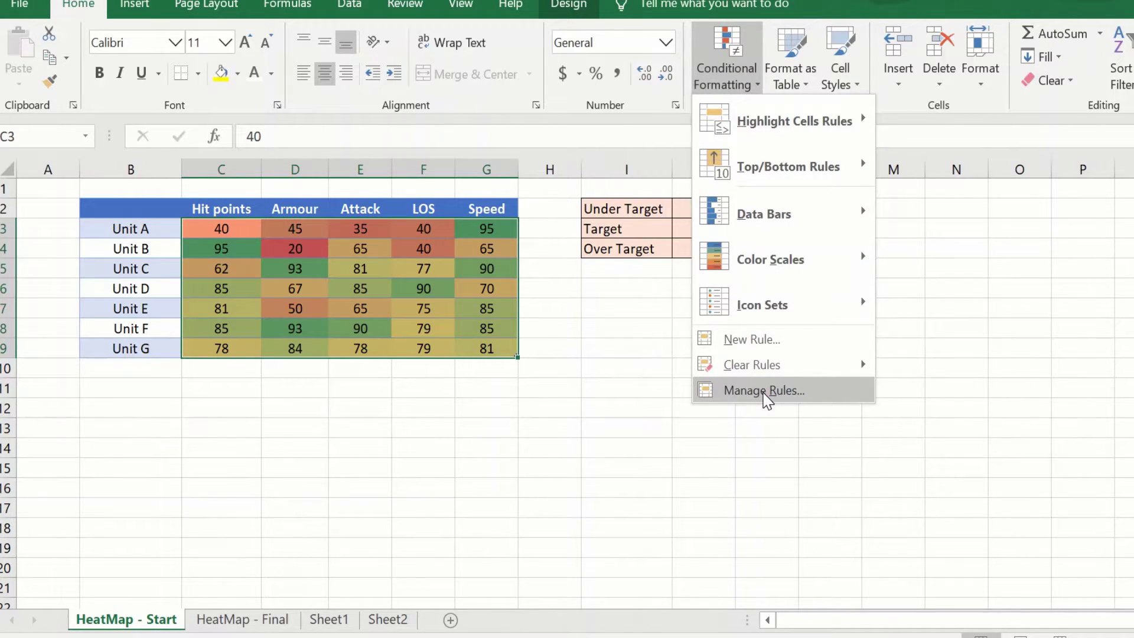
pyautogui.click(764, 391)
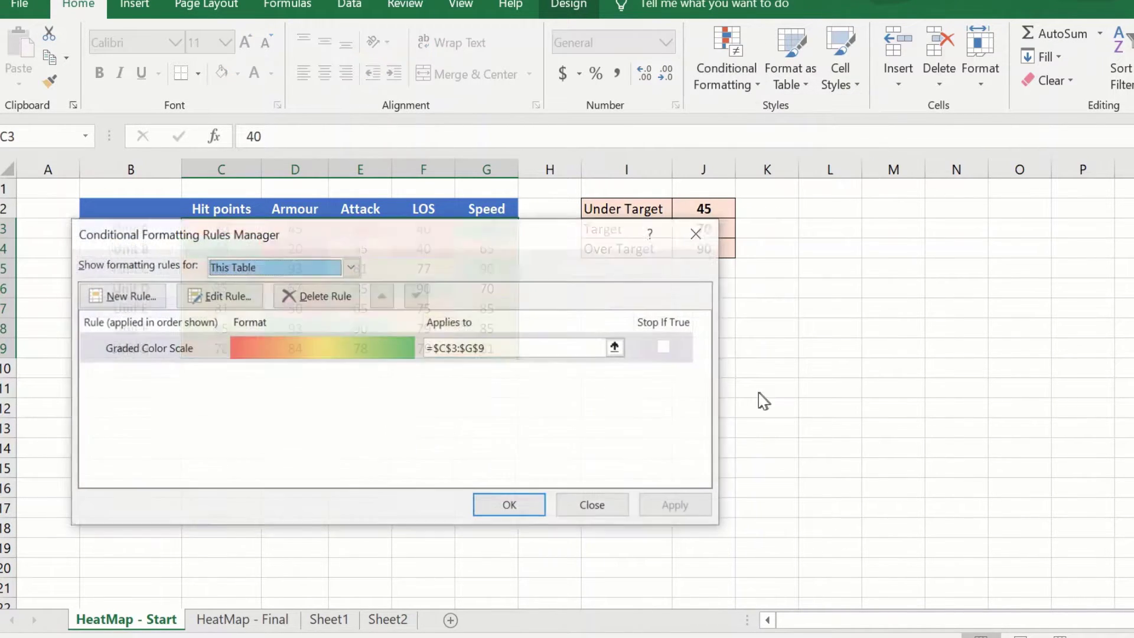
pyautogui.click(170, 350)
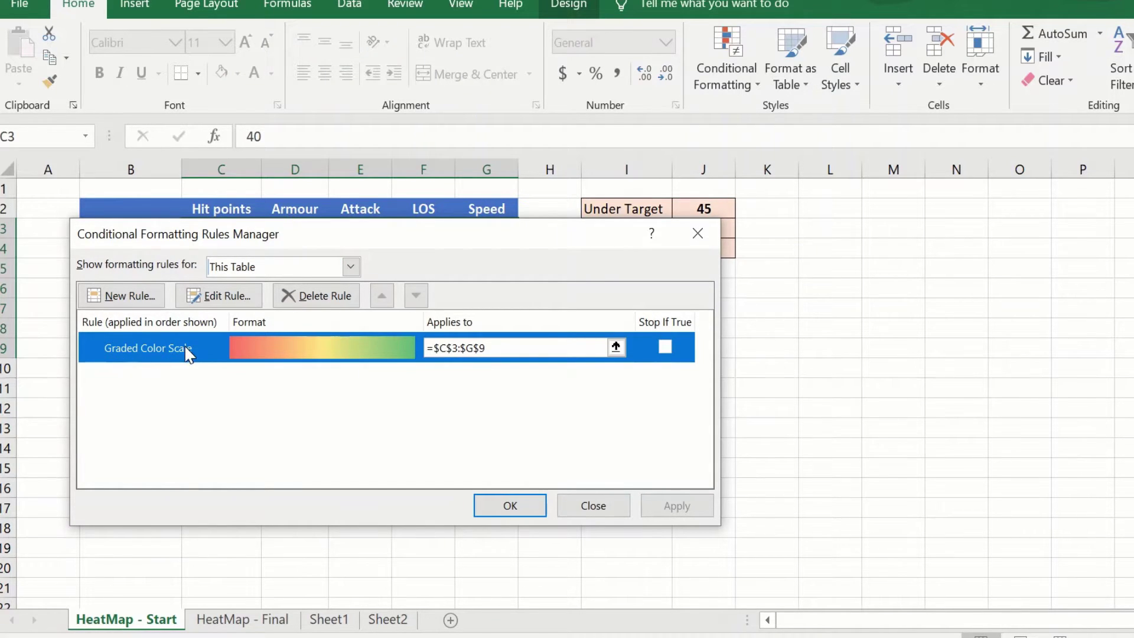
pyautogui.click(217, 297)
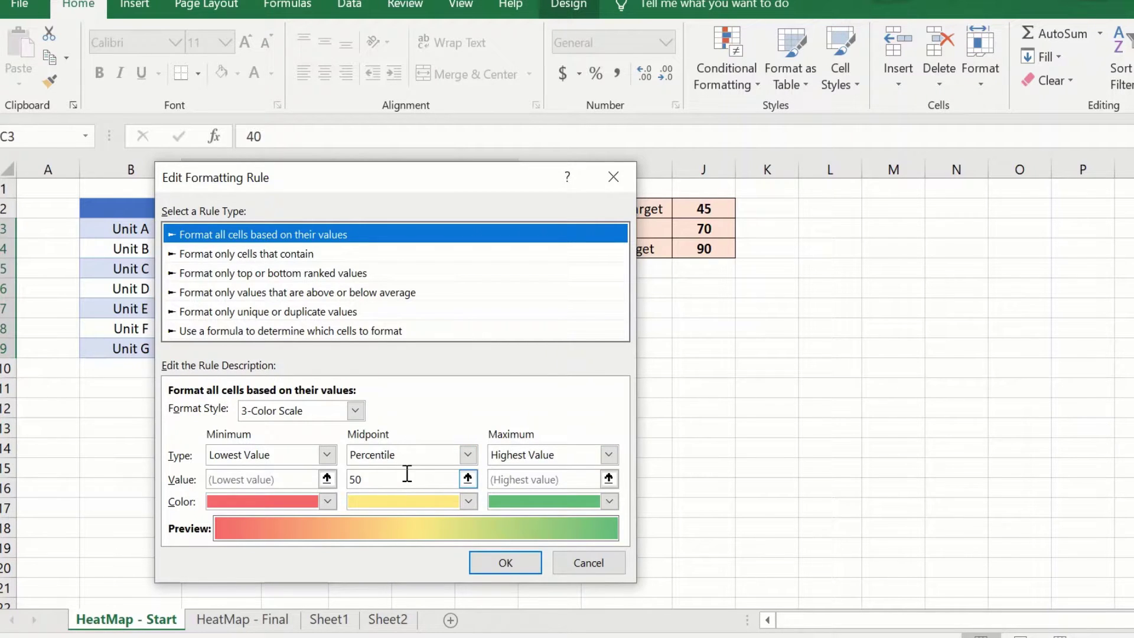
# - Set the color scale's minimum to type Number with value =$J$2
pyautogui.moveTo(336, 173); pyautogui.dragTo(265, 97)
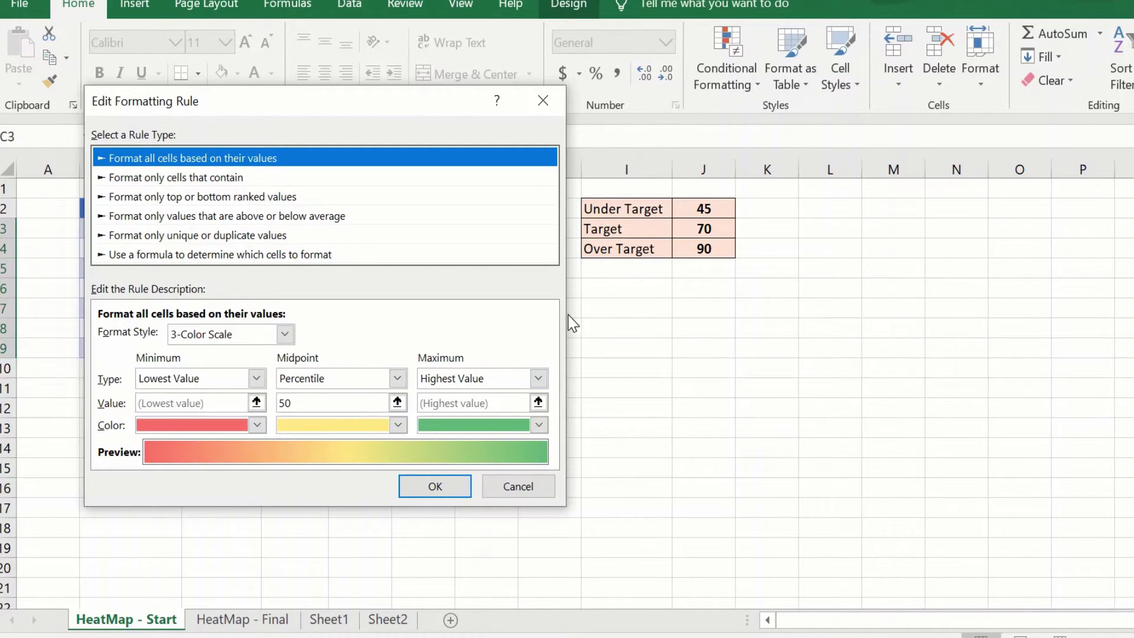
pyautogui.click(216, 381)
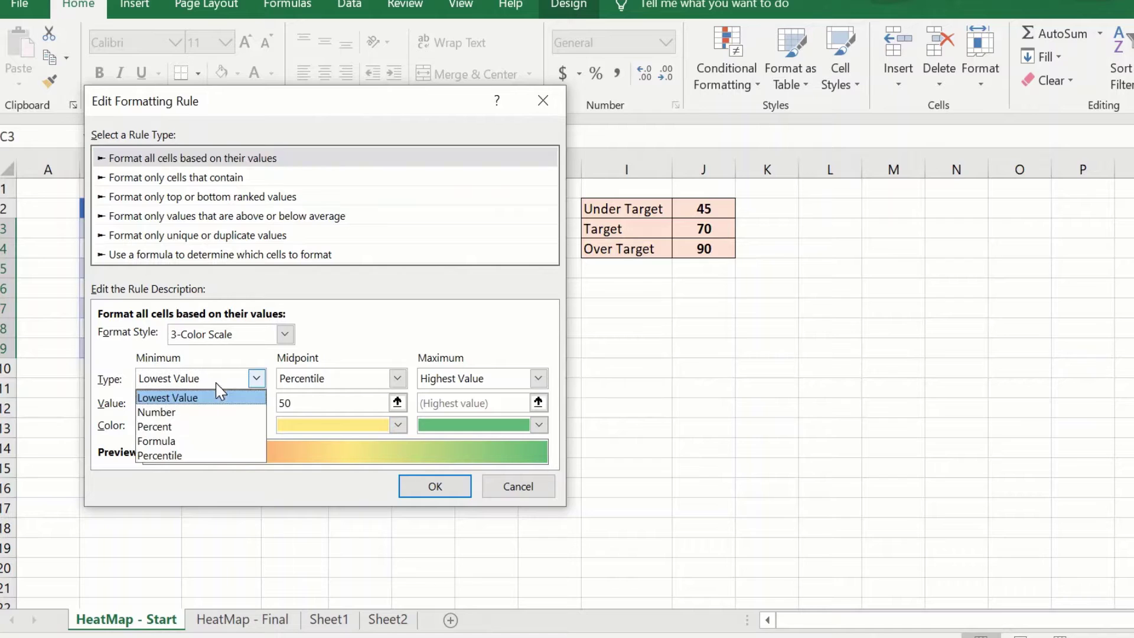
pyautogui.click(168, 411)
pyautogui.moveTo(167, 401); pyautogui.dragTo(114, 405)
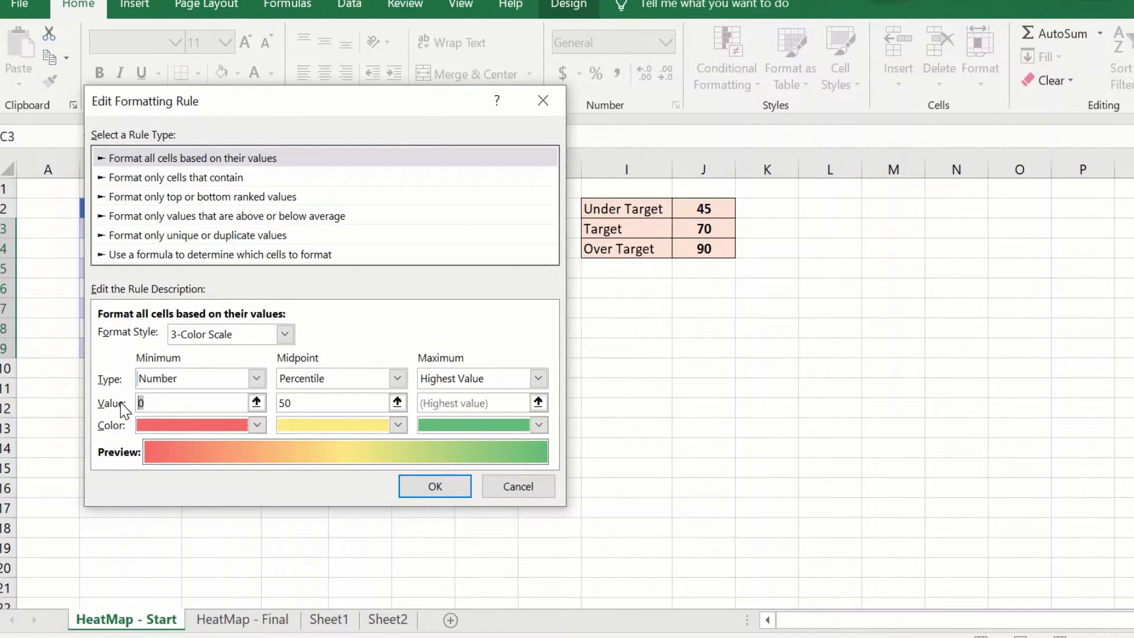
pyautogui.write('=')
pyautogui.click(695, 207)
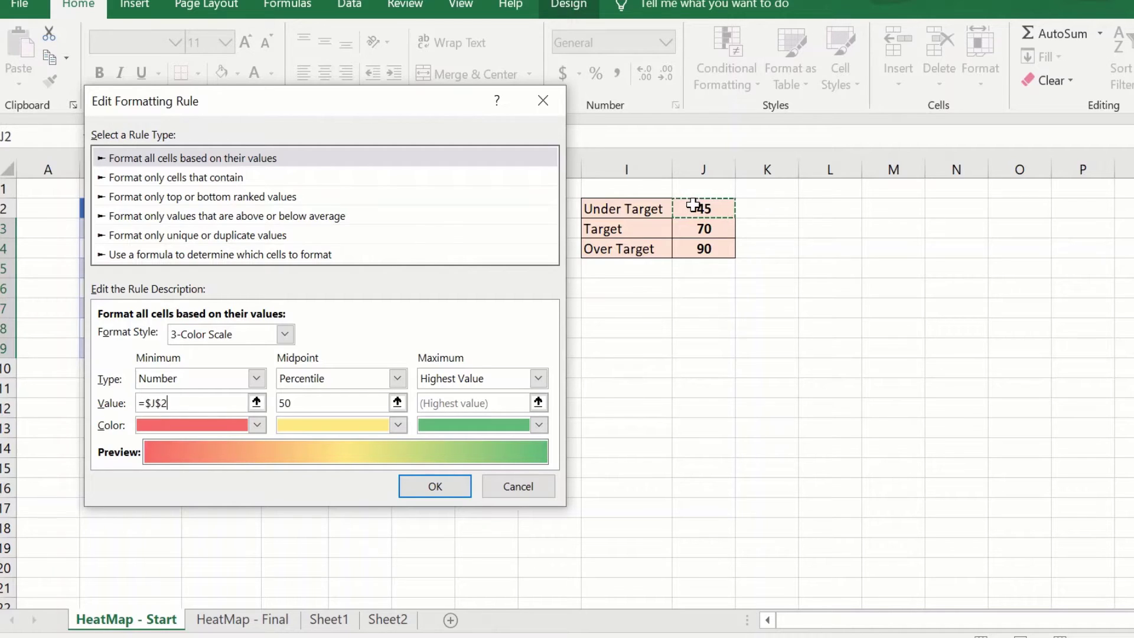
# - Set the midpoint to type Number with value =$J$3
pyautogui.click(397, 378)
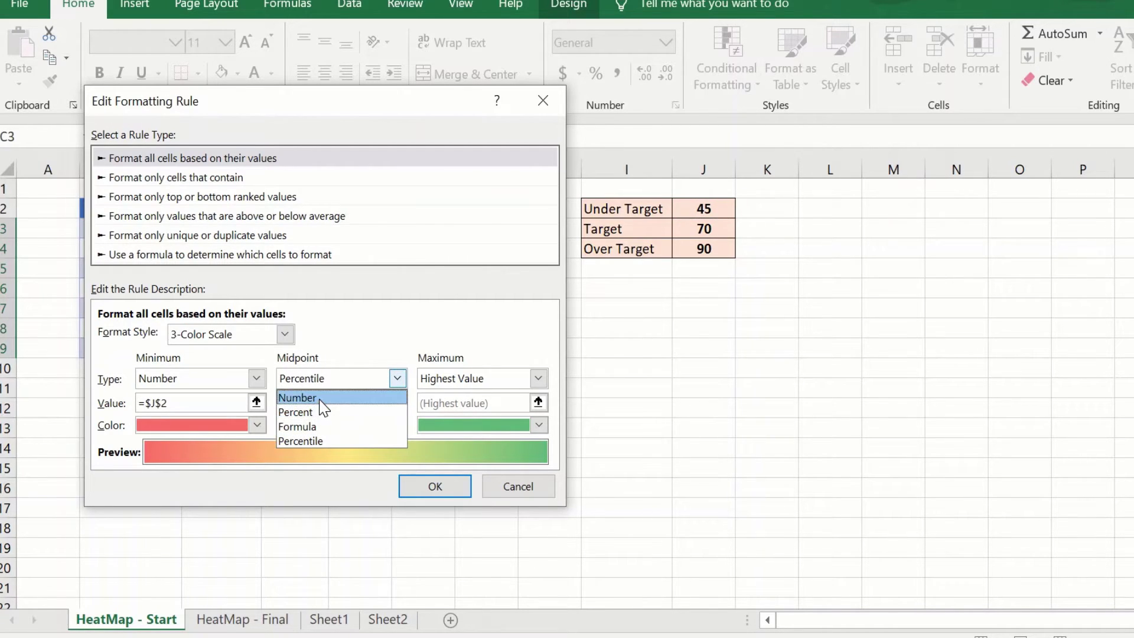
pyautogui.click(319, 399)
pyautogui.moveTo(291, 403); pyautogui.dragTo(280, 402)
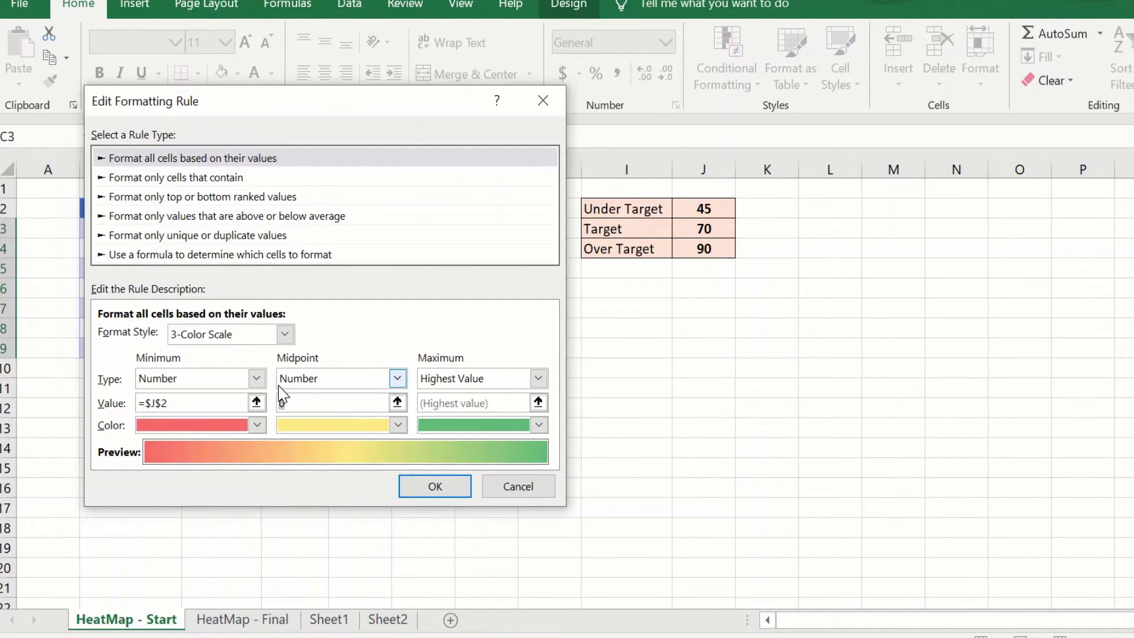
pyautogui.write('=')
pyautogui.click(711, 234)
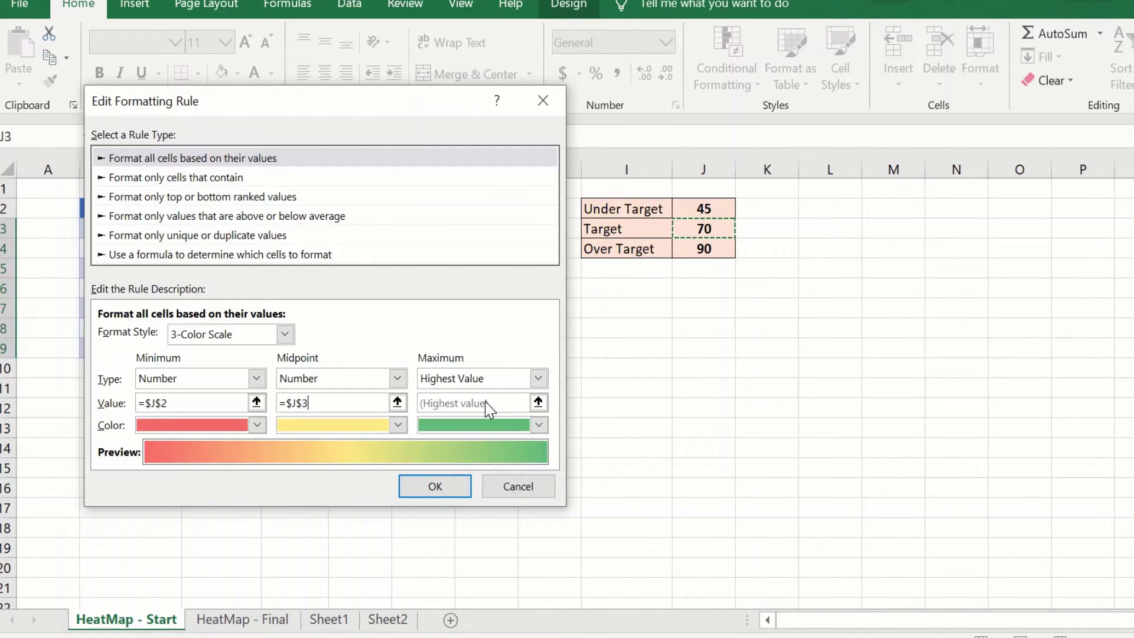
# - Set the maximum to Number =$J$4 and apply the updated rule
pyautogui.click(489, 380)
pyautogui.click(470, 411)
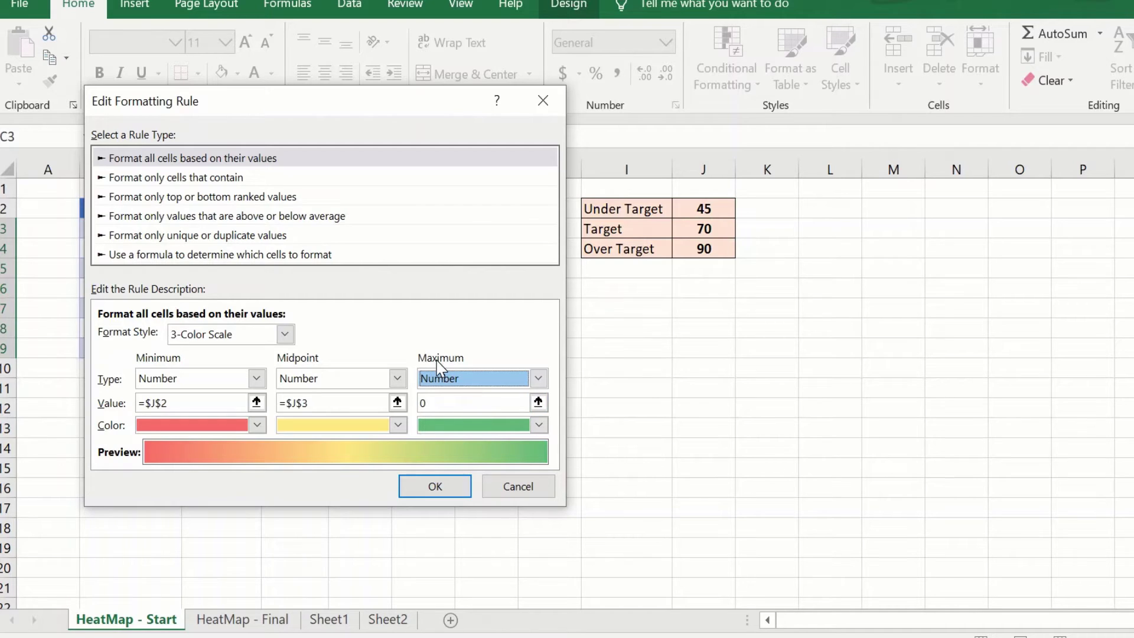
pyautogui.click(437, 405)
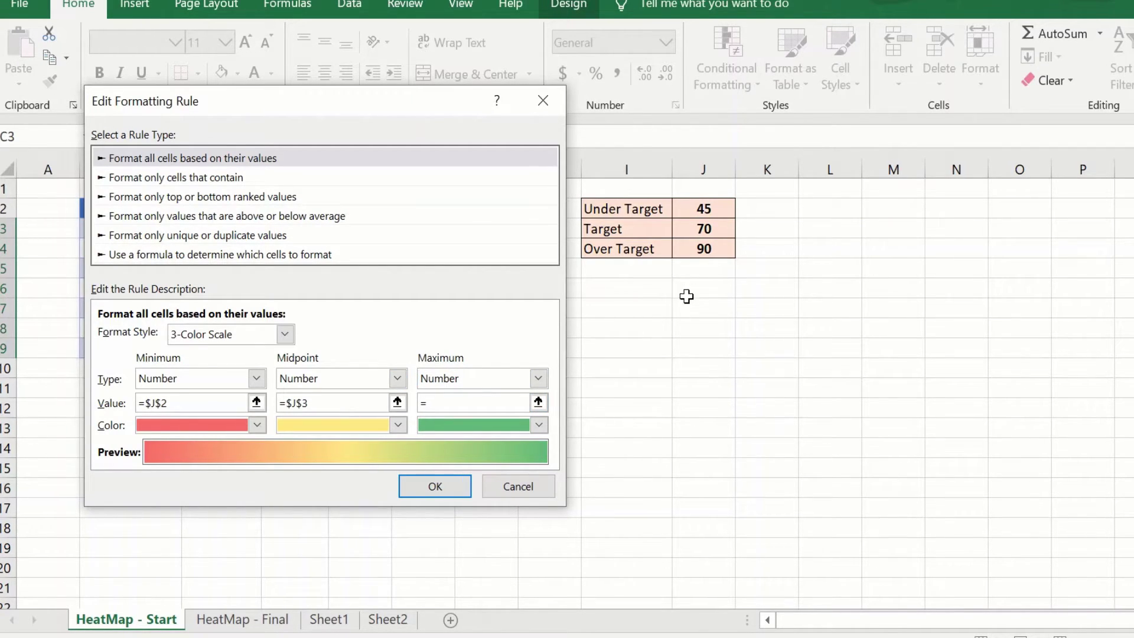
pyautogui.click(688, 248)
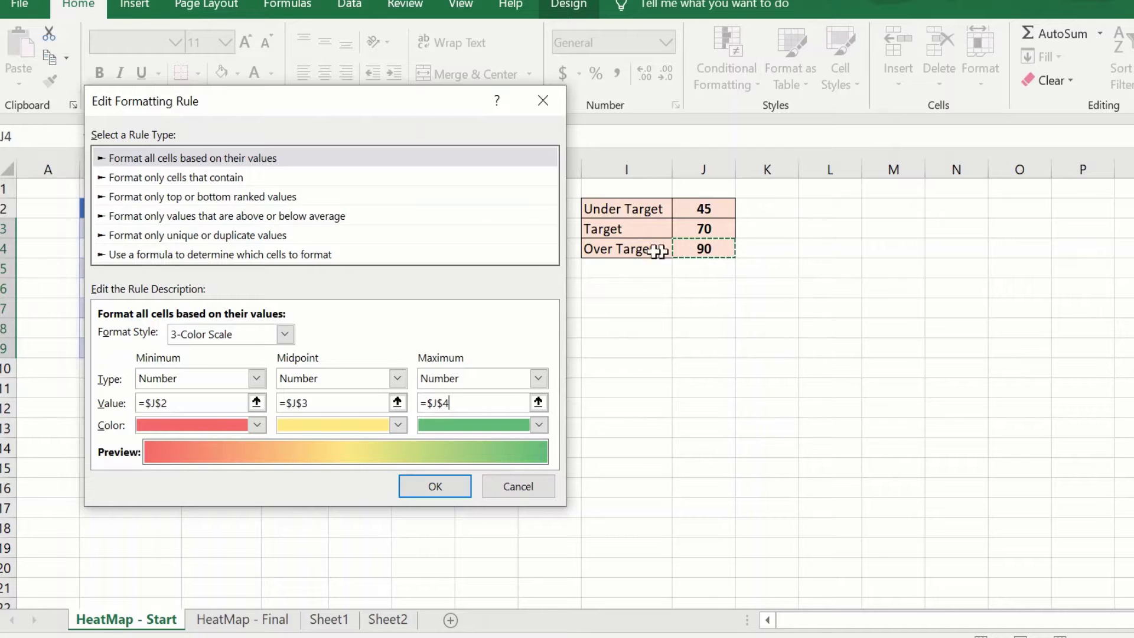
pyautogui.click(444, 486)
pyautogui.click(677, 505)
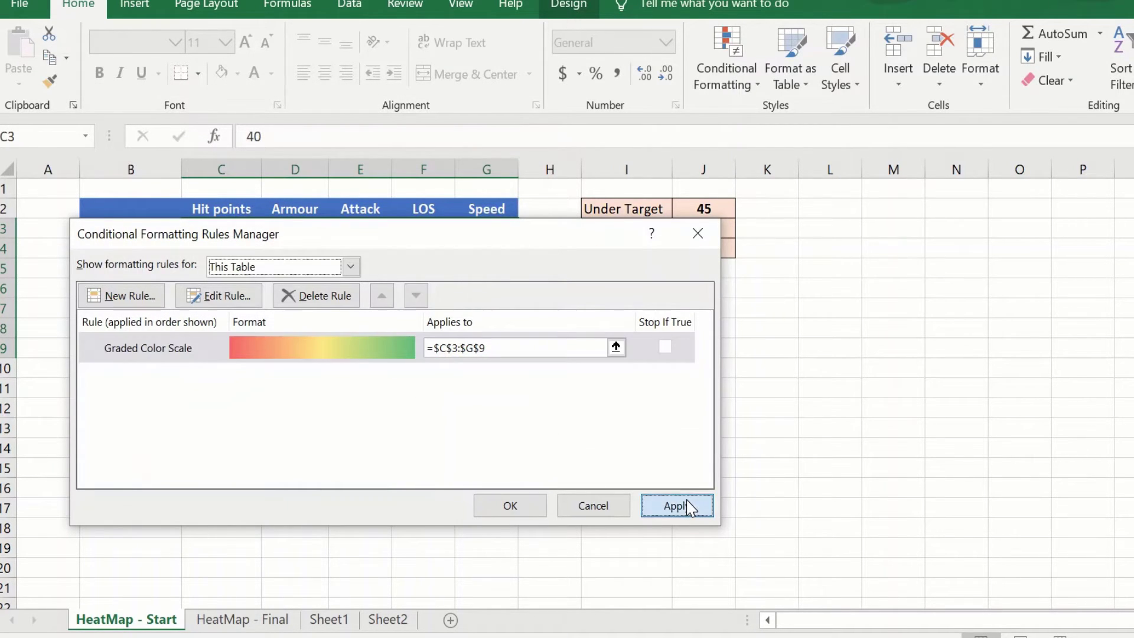
pyautogui.click(510, 506)
pyautogui.click(695, 406)
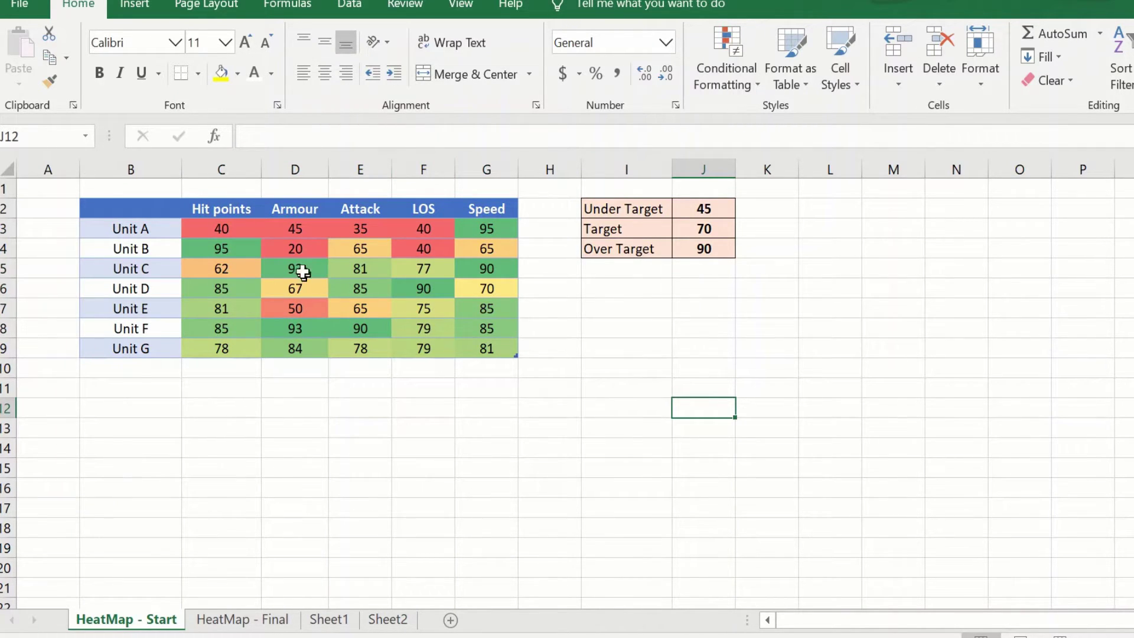
pyautogui.click(234, 230)
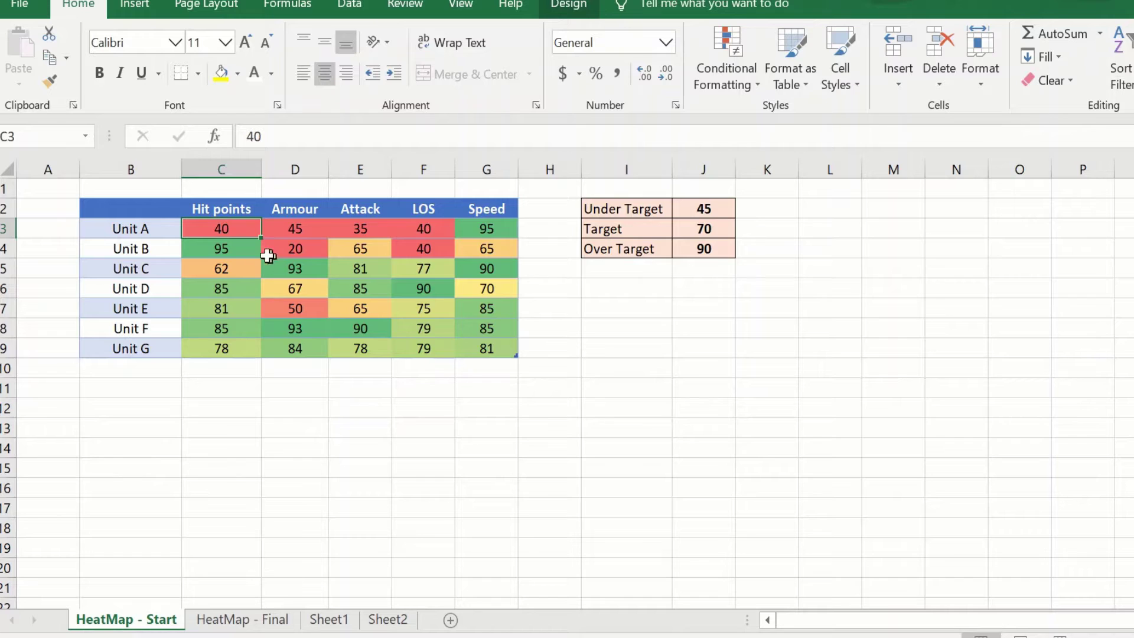
pyautogui.click(297, 230)
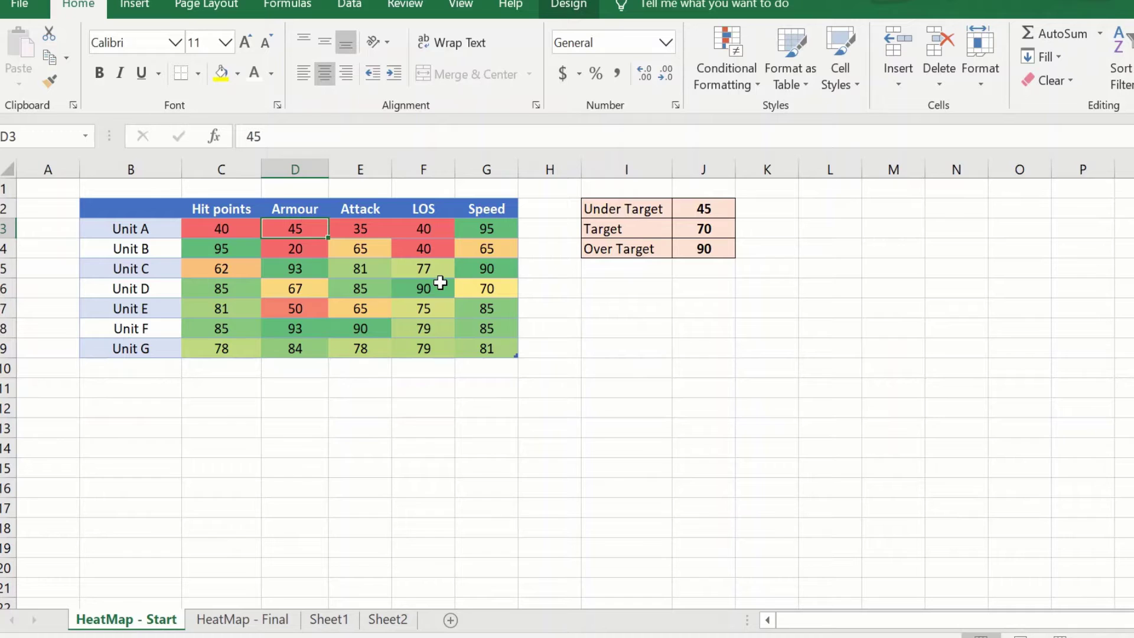
pyautogui.click(362, 248)
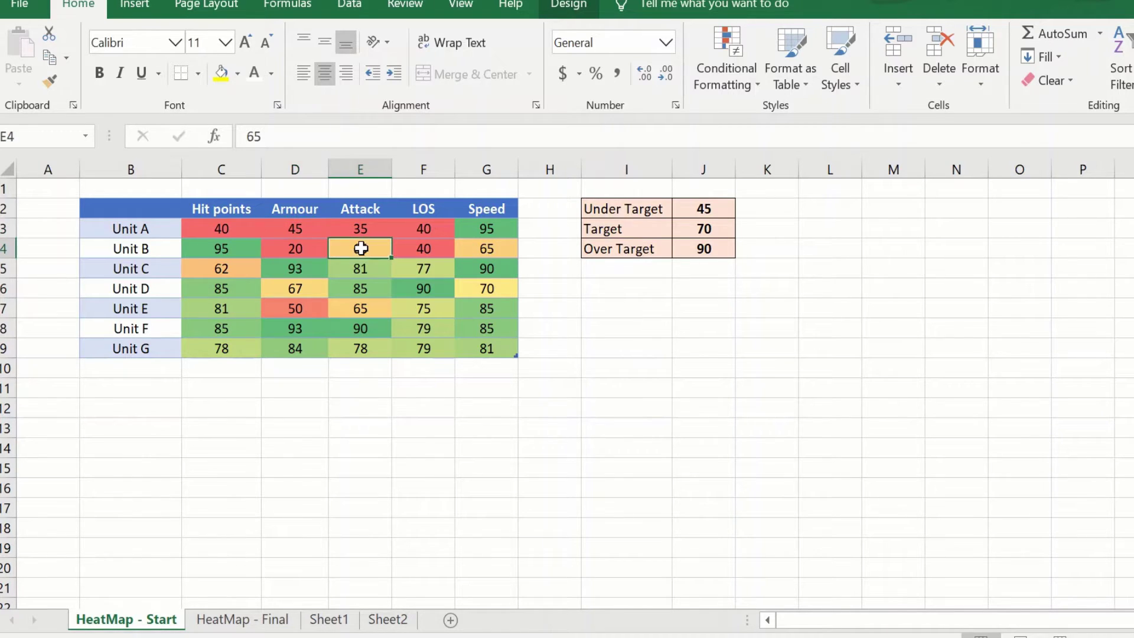
pyautogui.click(492, 250)
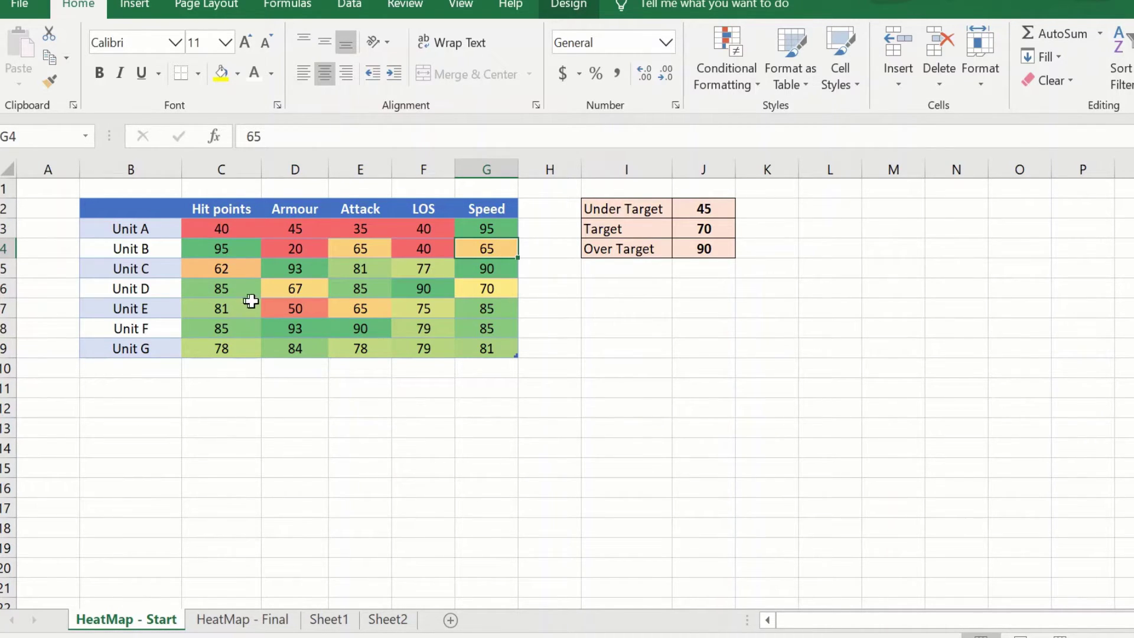
pyautogui.click(420, 289)
pyautogui.click(359, 332)
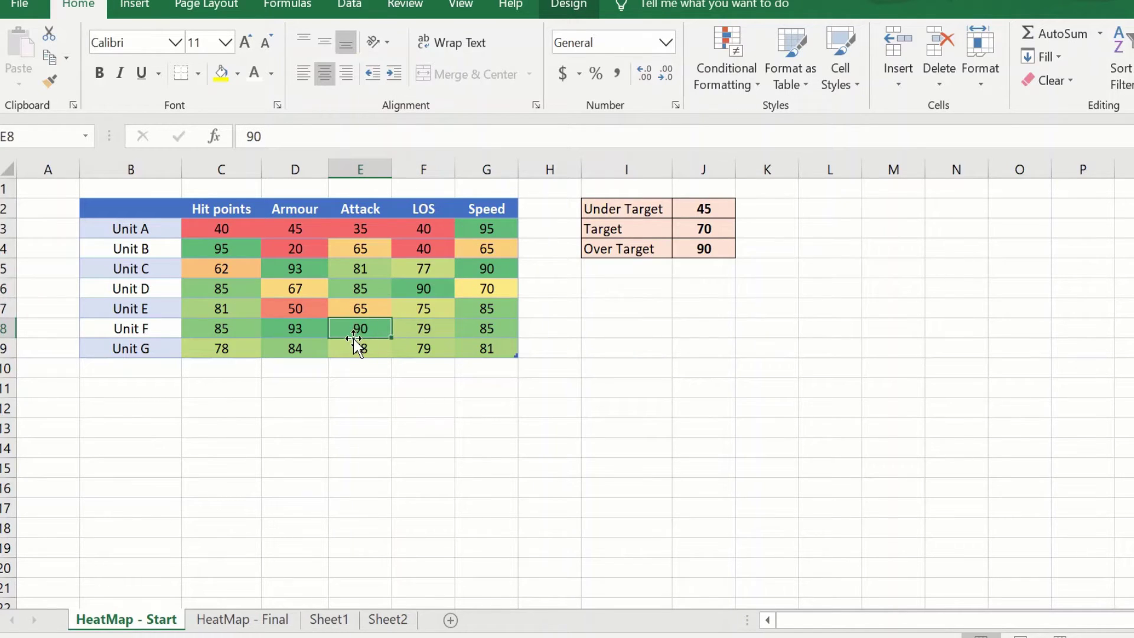
pyautogui.click(702, 210)
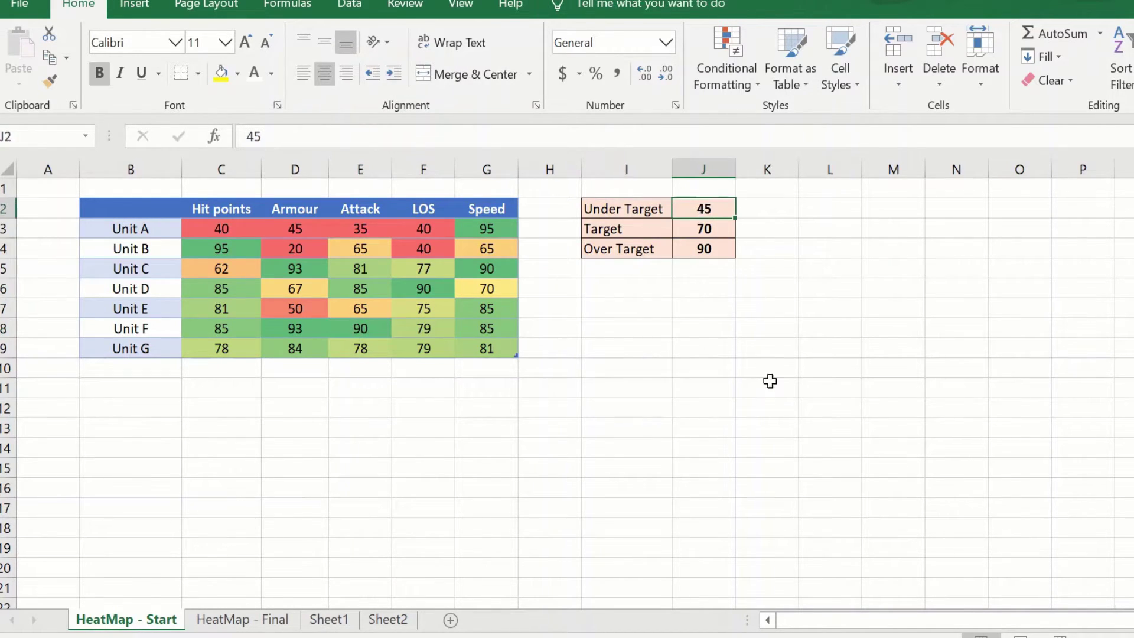
pyautogui.write('40')
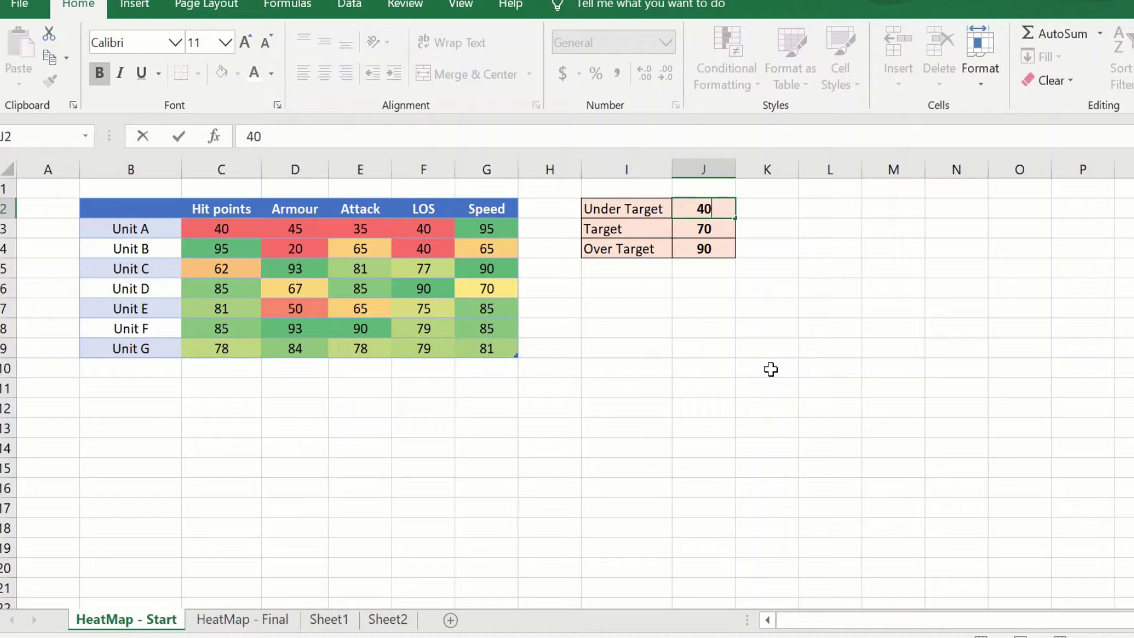
pyautogui.press('Return')
pyautogui.press('Up')
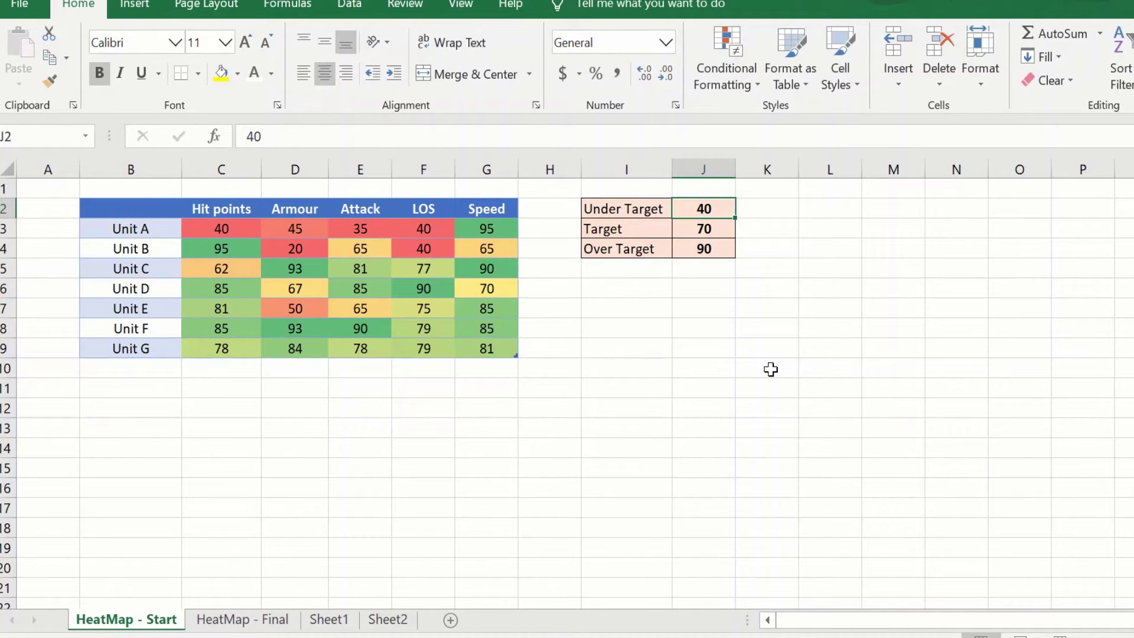
pyautogui.write('20')
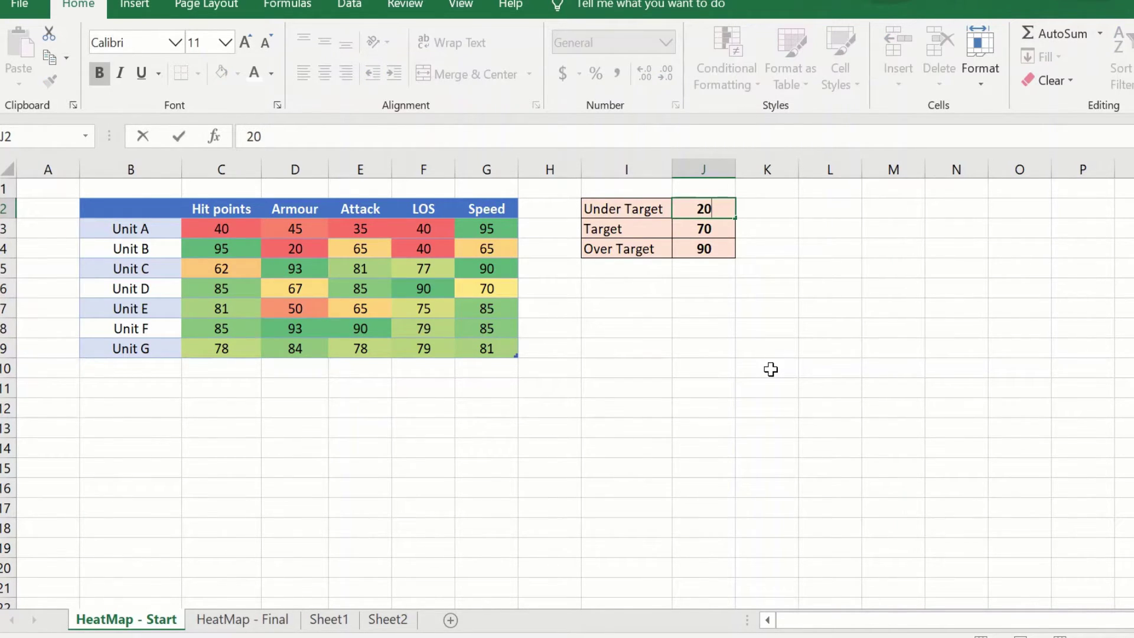
pyautogui.press('Return')
pyautogui.press('Up')
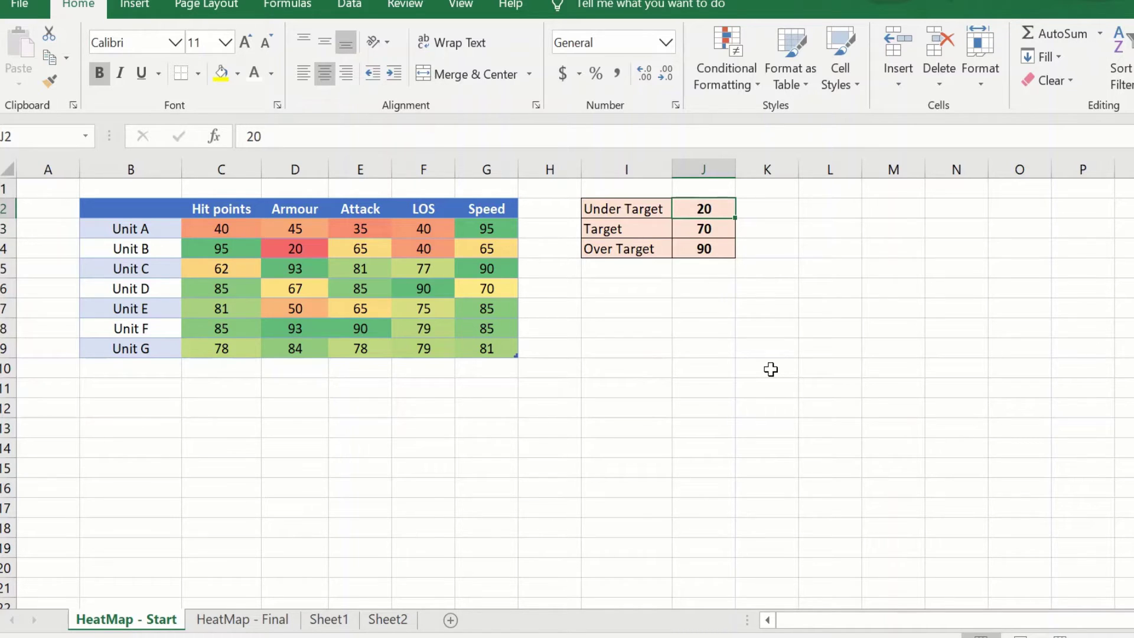
pyautogui.write('45')
pyautogui.press('Return')
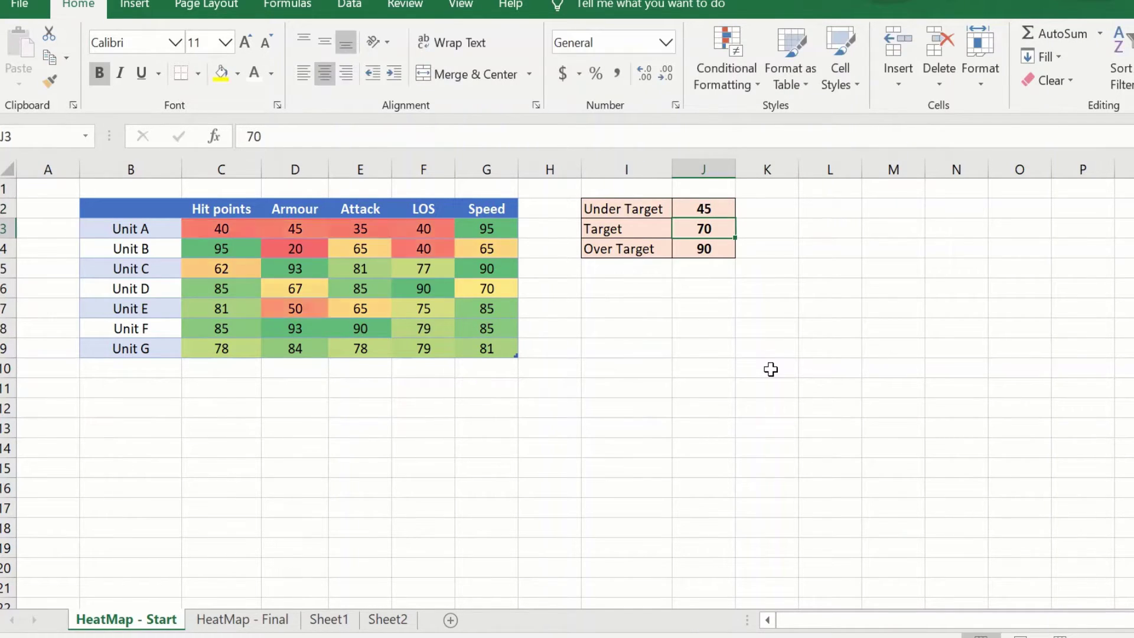
pyautogui.click(688, 390)
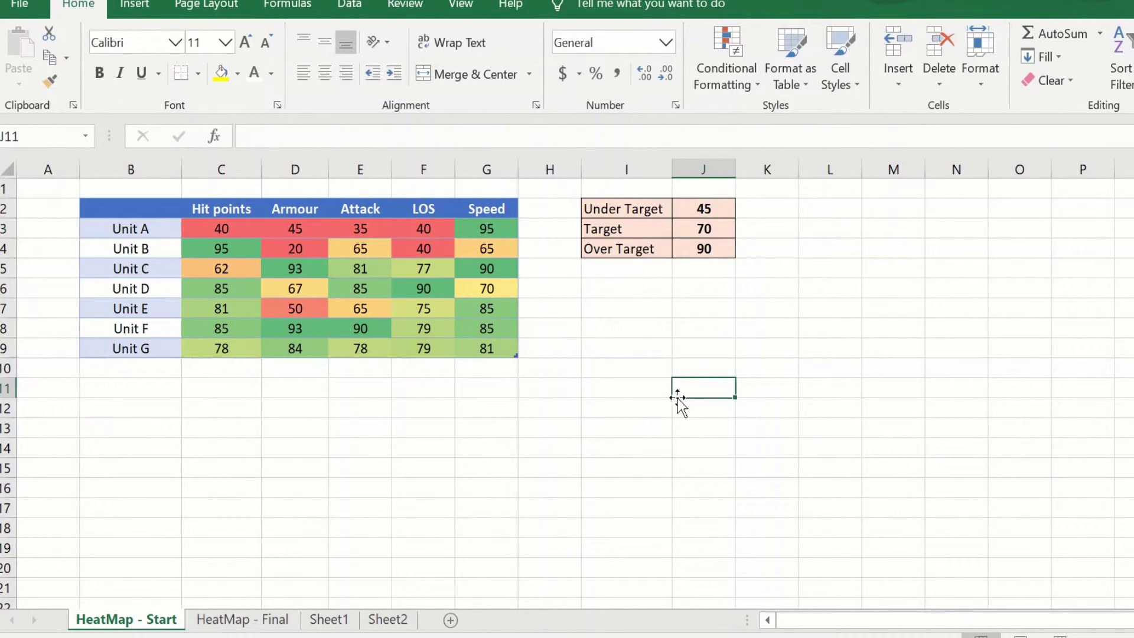
pyautogui.moveTo(222, 232); pyautogui.dragTo(486, 349)
pyautogui.click(368, 441)
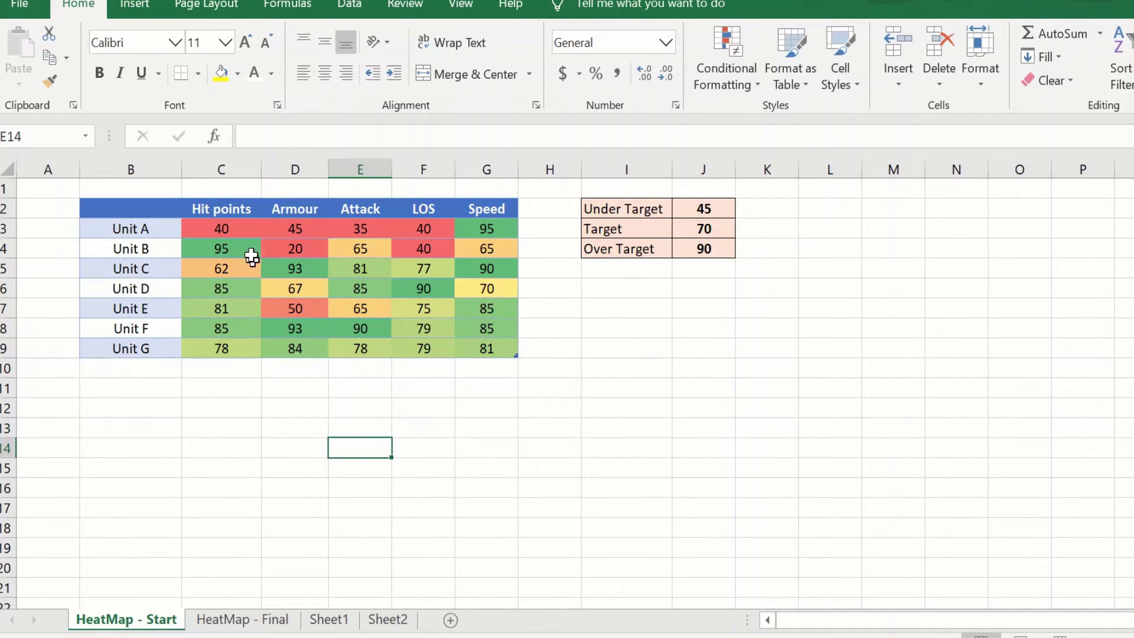
pyautogui.click(229, 229)
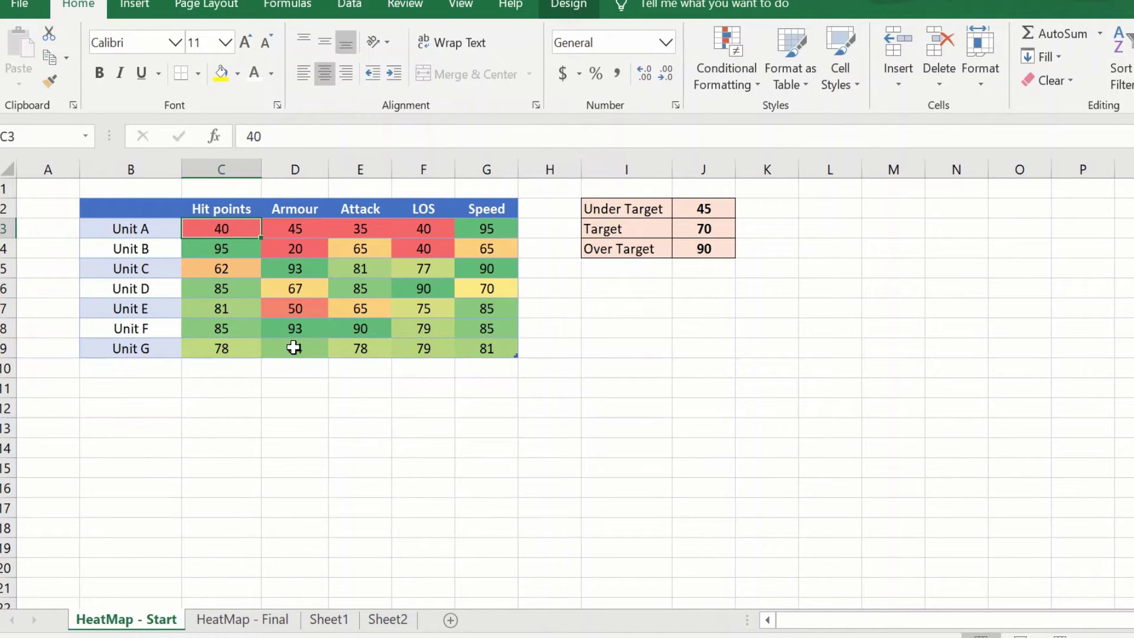
pyautogui.press('Delete')
pyautogui.click(366, 416)
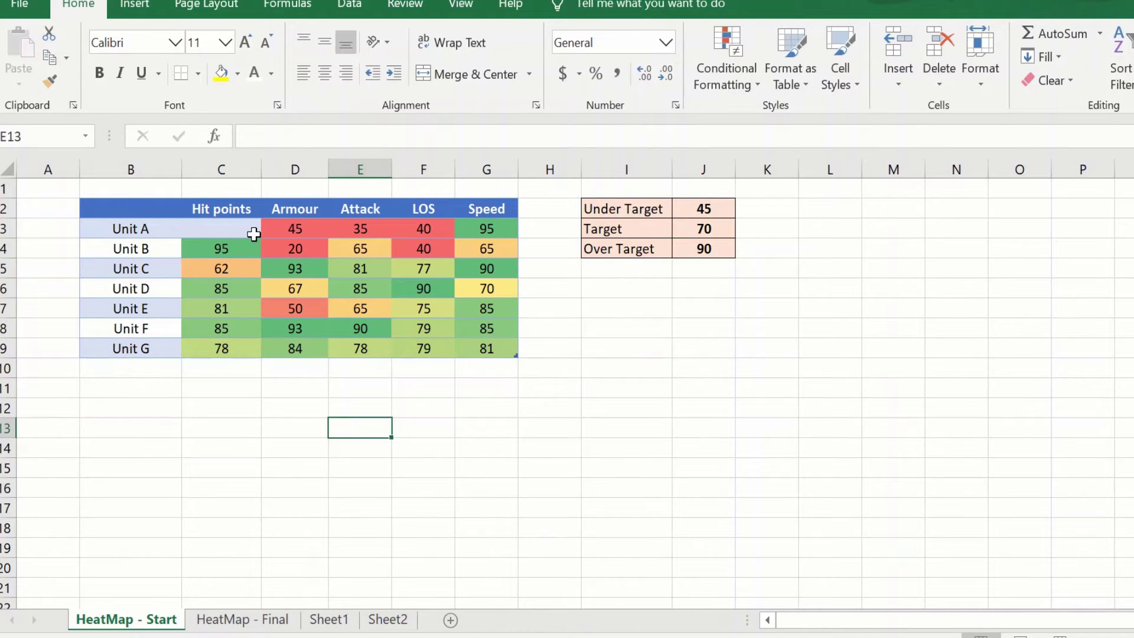
pyautogui.hotkey('ctrl', 'z')
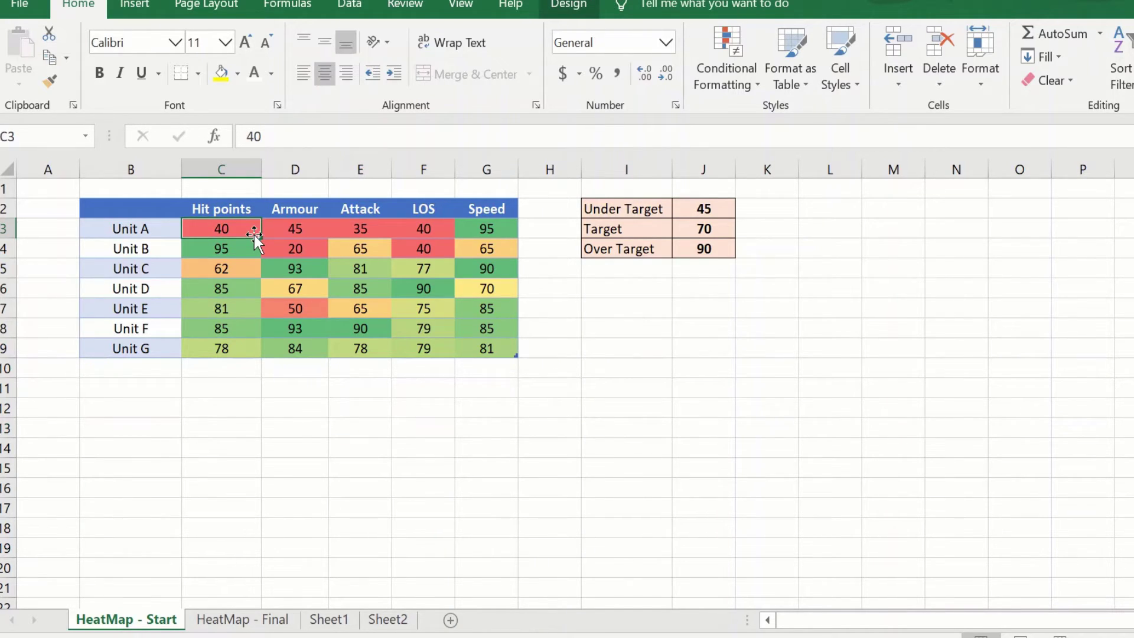
pyautogui.click(364, 466)
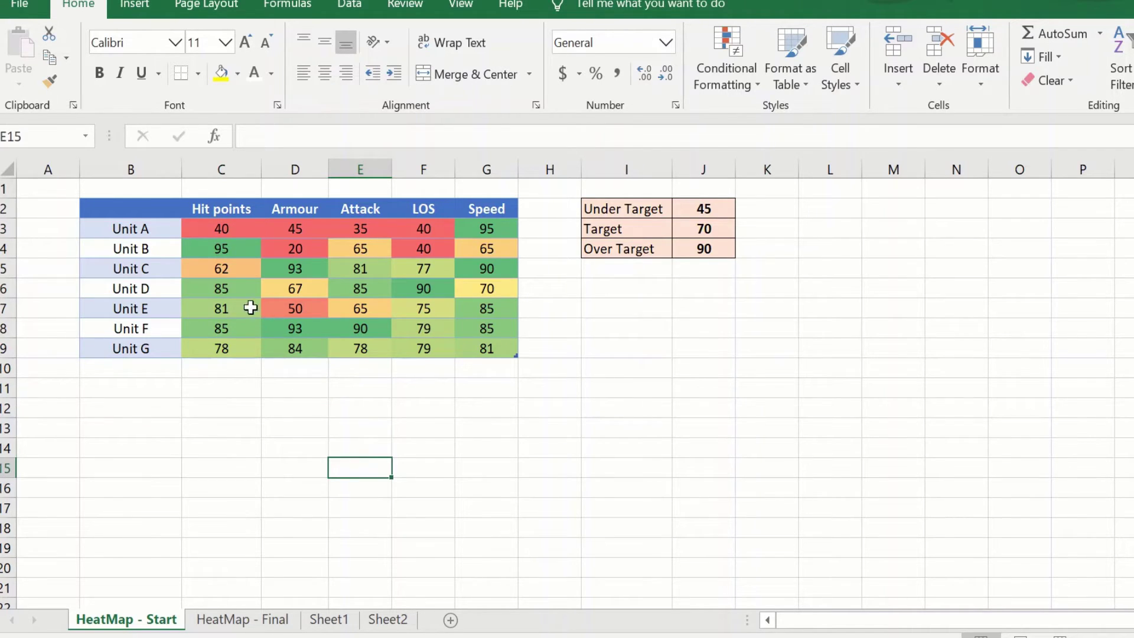
pyautogui.click(234, 625)
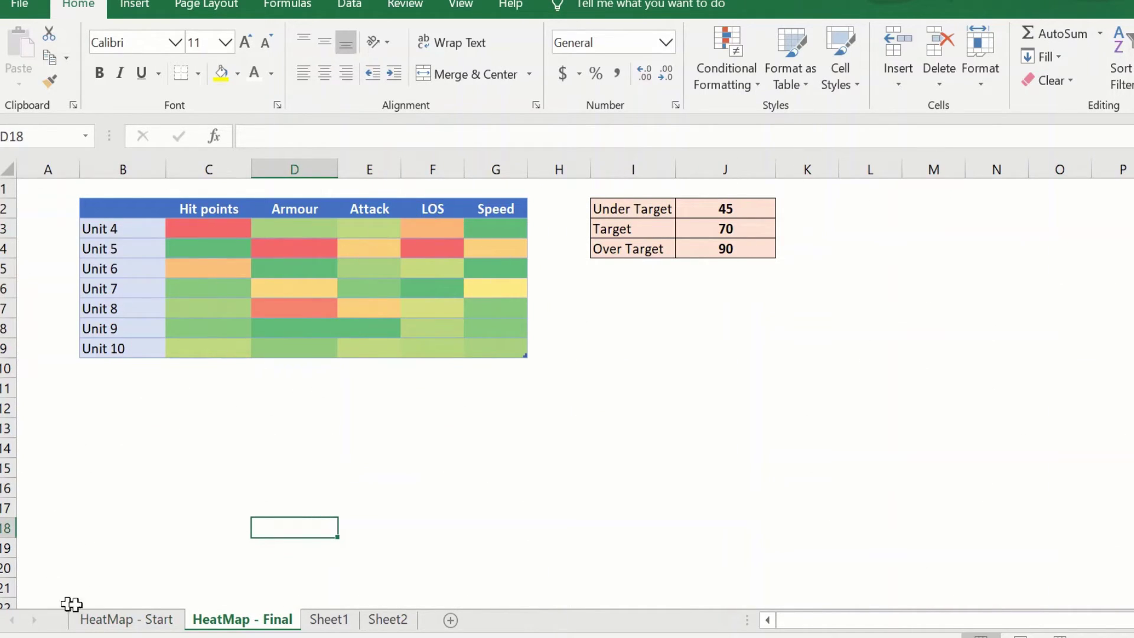
pyautogui.click(134, 618)
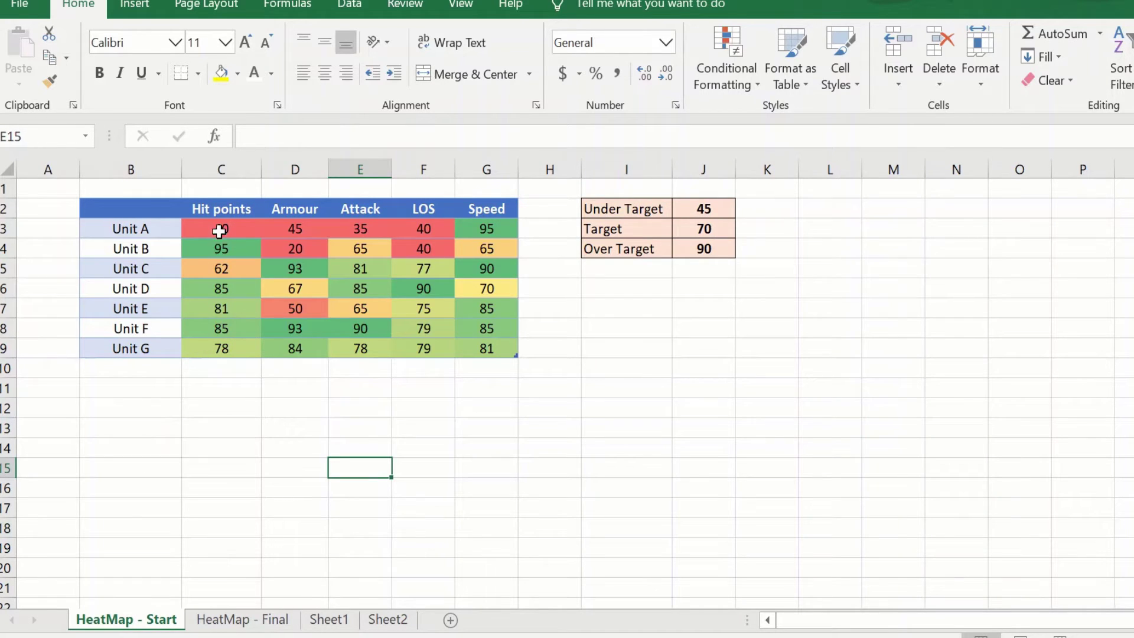
# - Give C3:G9 the custom number format ;;; so the scores are hidden
pyautogui.moveTo(219, 231)
pyautogui.mouseDown()
pyautogui.moveTo(324, 286)
pyautogui.moveTo(496, 346)
pyautogui.mouseUp()
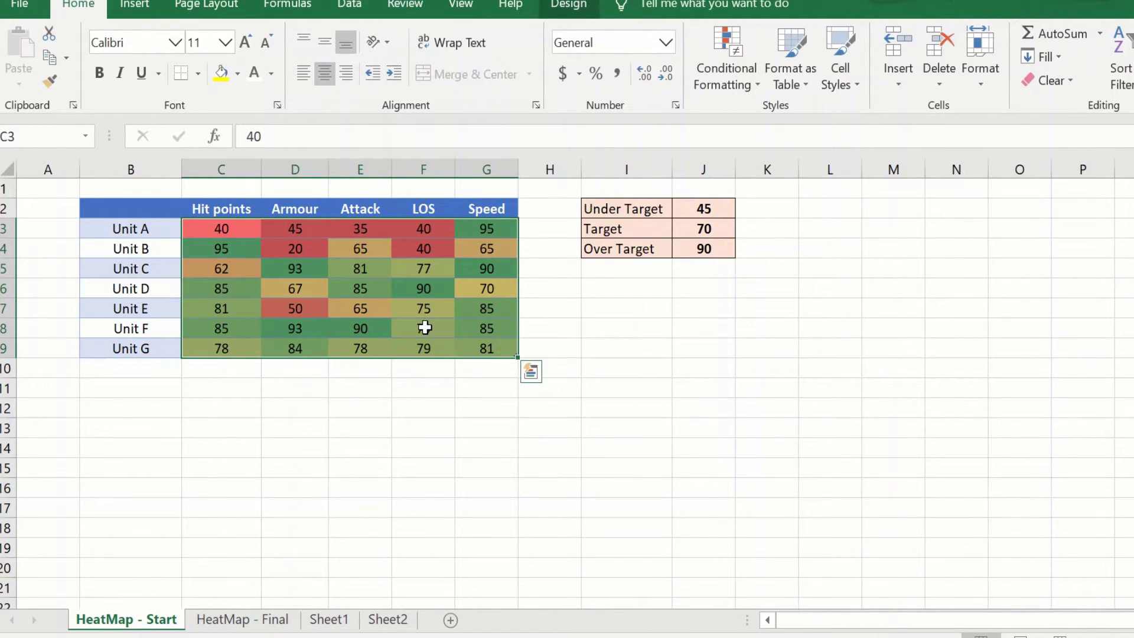
pyautogui.rightClick(398, 307)
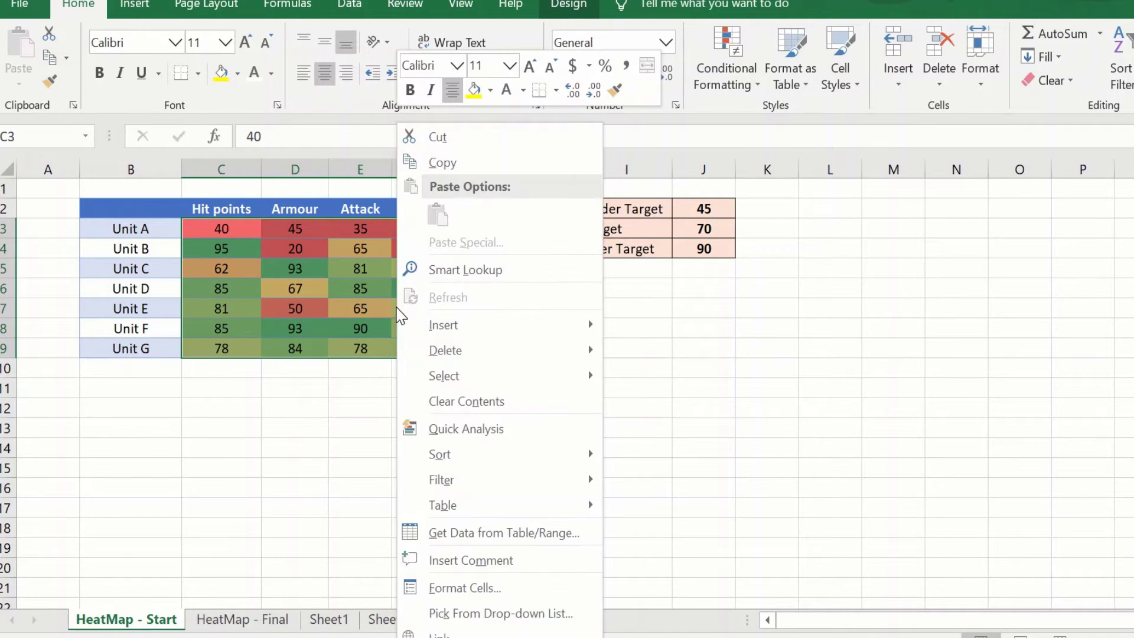
pyautogui.click(463, 588)
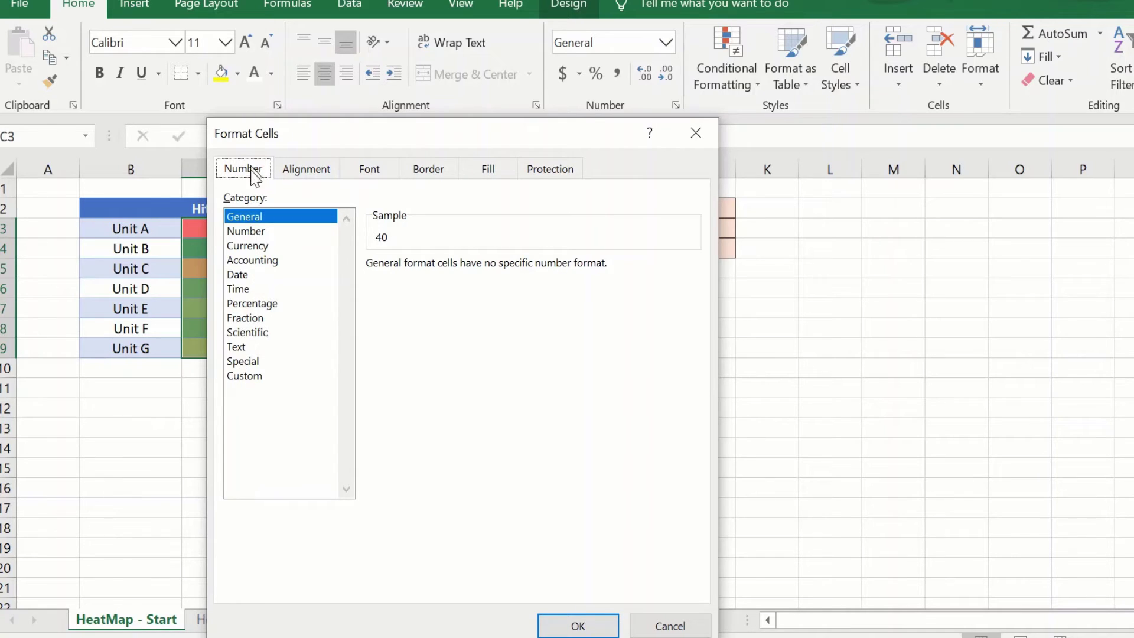
pyautogui.click(251, 378)
pyautogui.moveTo(465, 280); pyautogui.dragTo(354, 286)
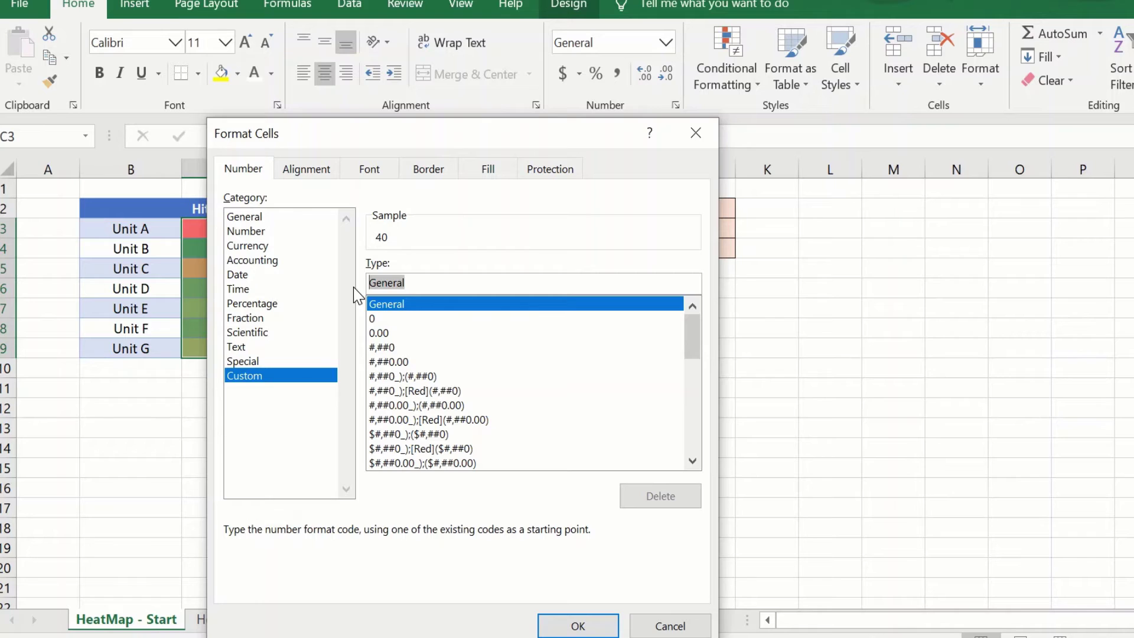
pyautogui.write(';;;')
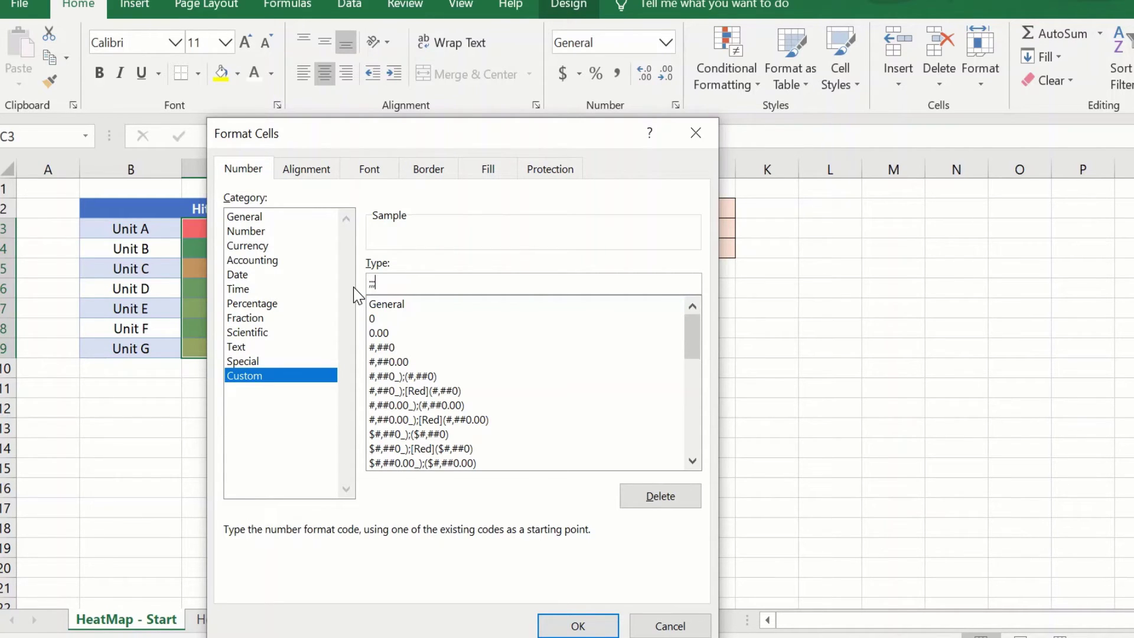
pyautogui.click(576, 624)
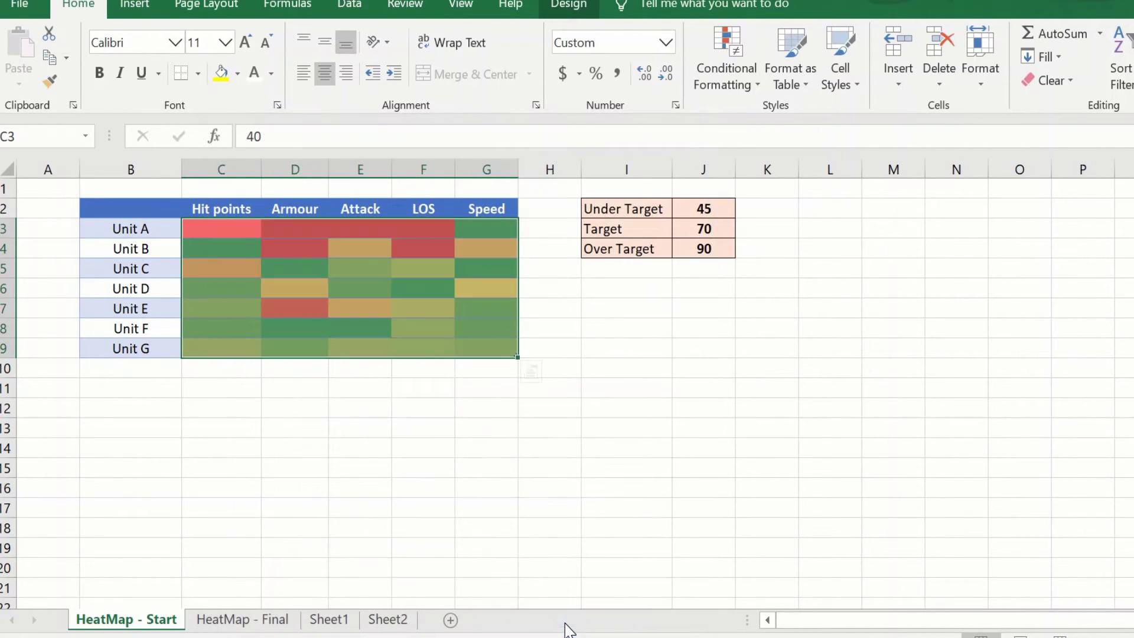
pyautogui.click(706, 350)
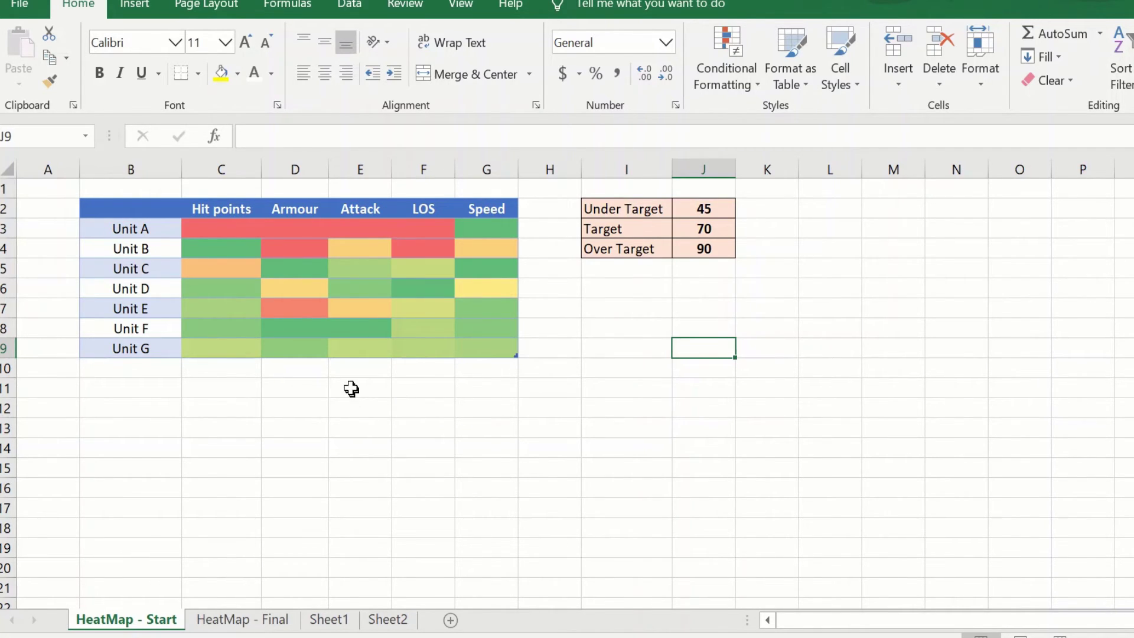
pyautogui.moveTo(192, 329); pyautogui.dragTo(480, 349)
pyautogui.click(678, 370)
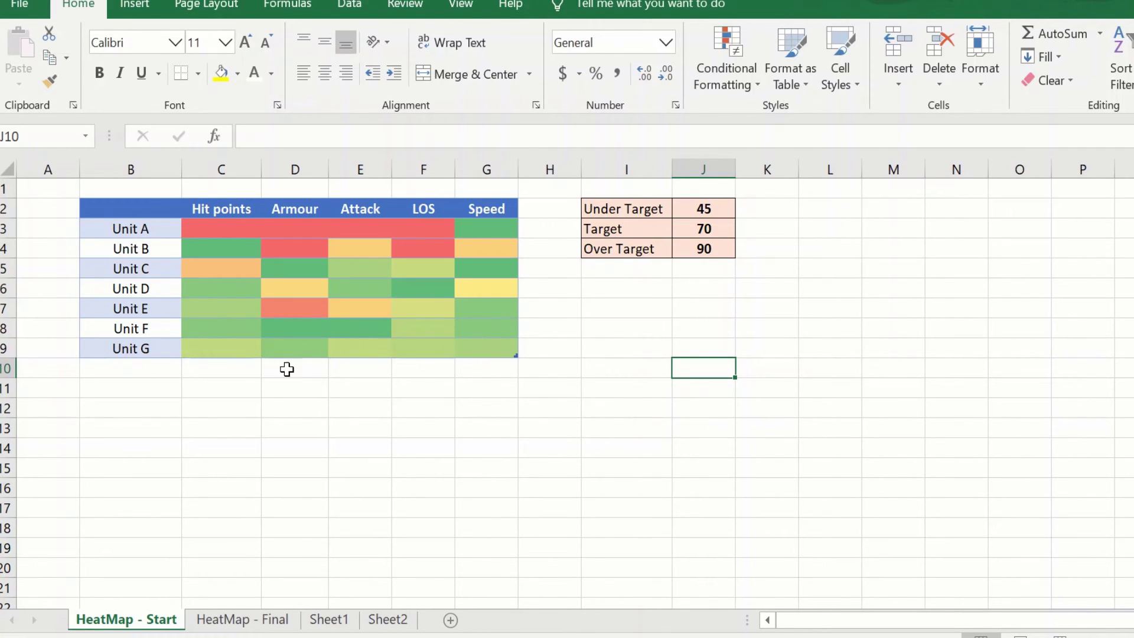
pyautogui.moveTo(207, 329); pyautogui.dragTo(499, 323)
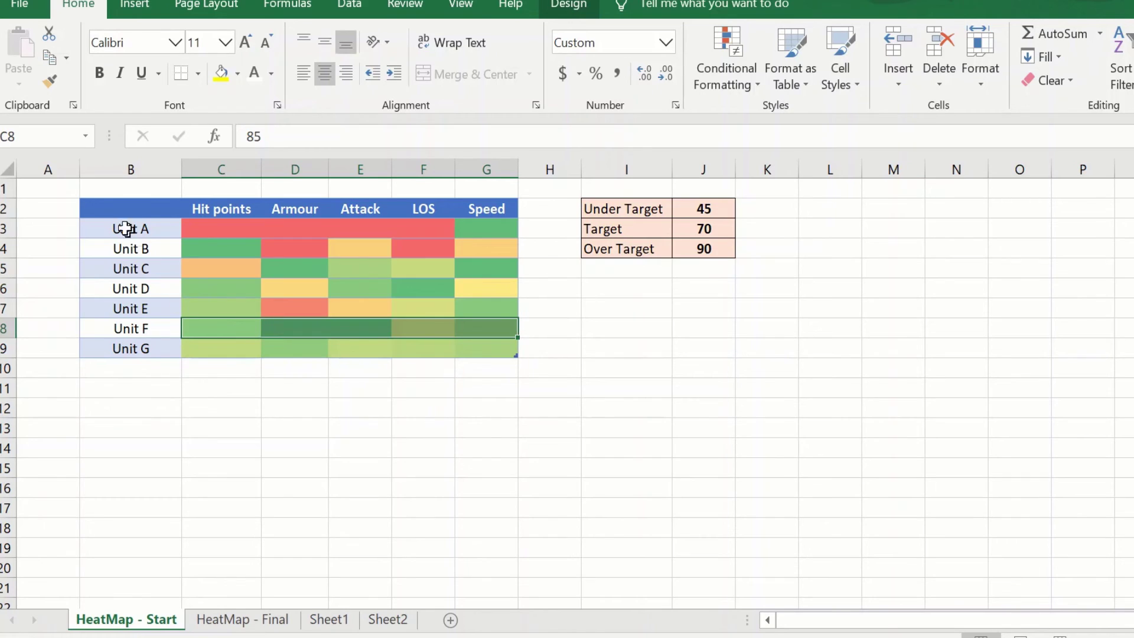
pyautogui.click(300, 388)
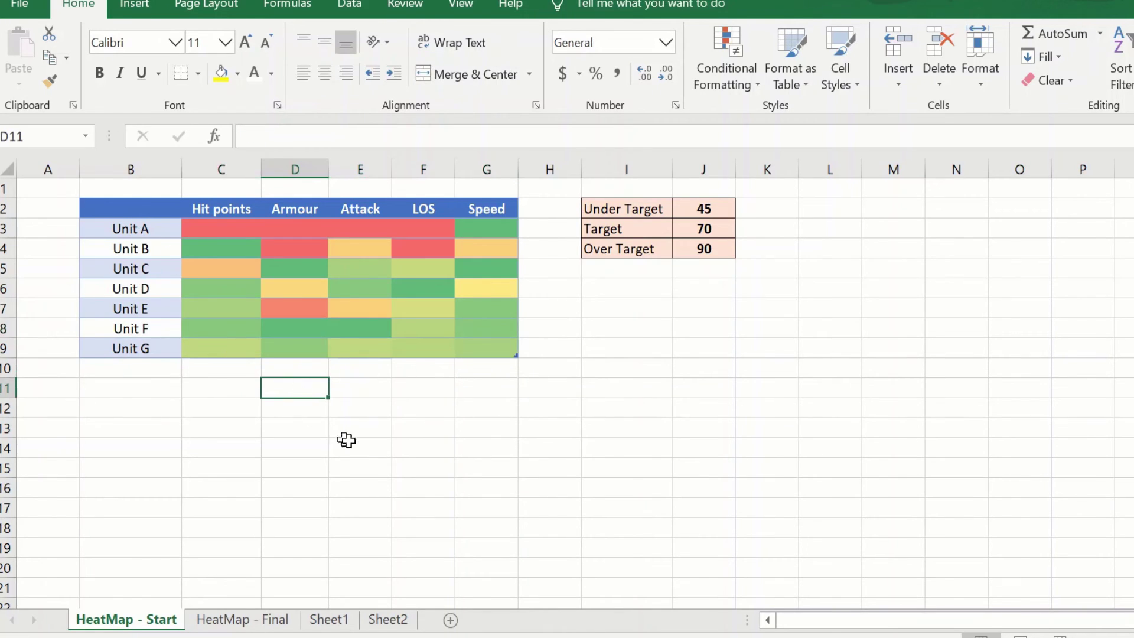